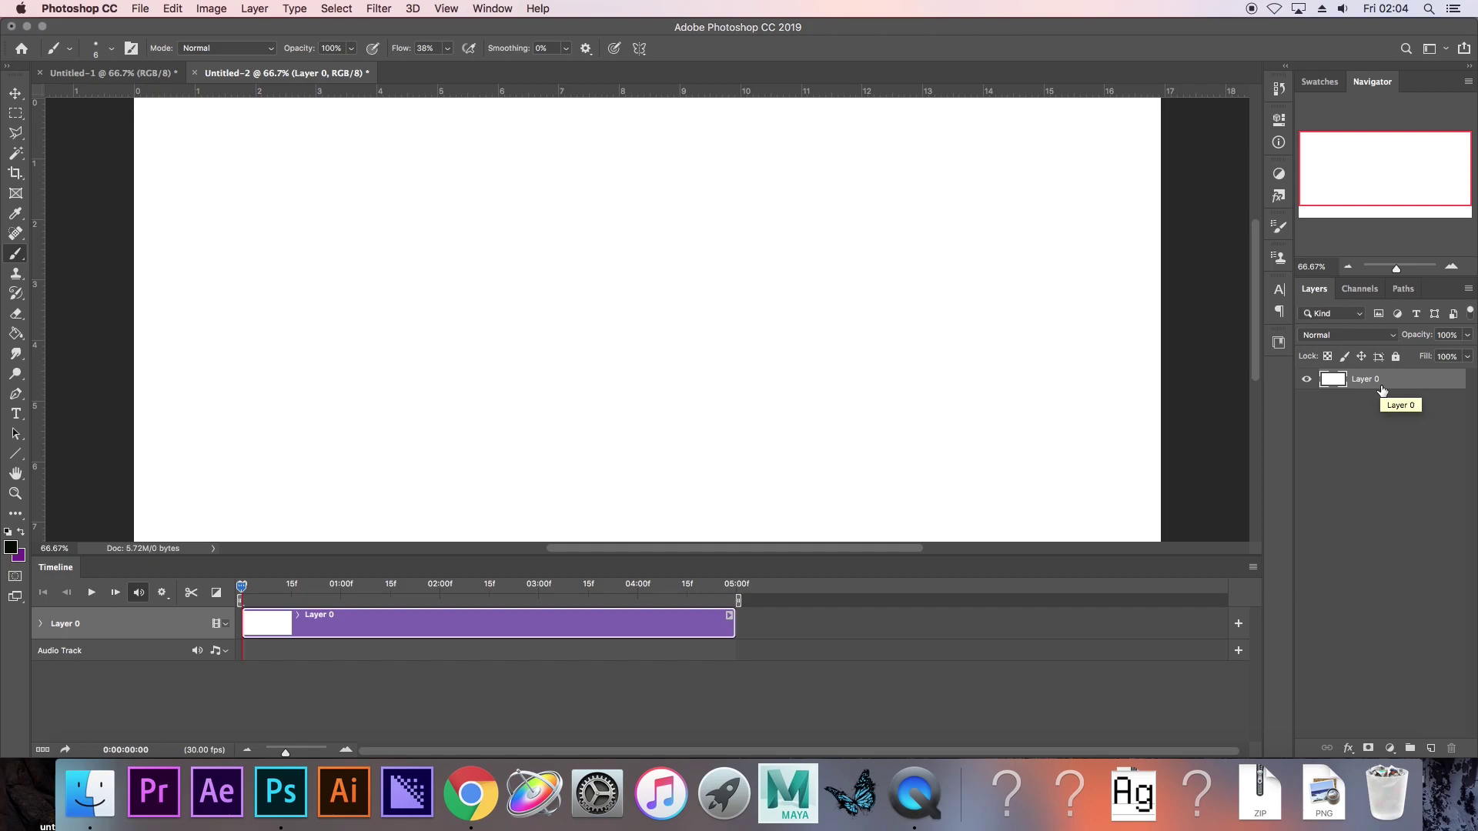
Step: Preview the timeline playback, then shorten Layer 0's clip to about two seconds and move the playhead near the start
left_click(91, 593)
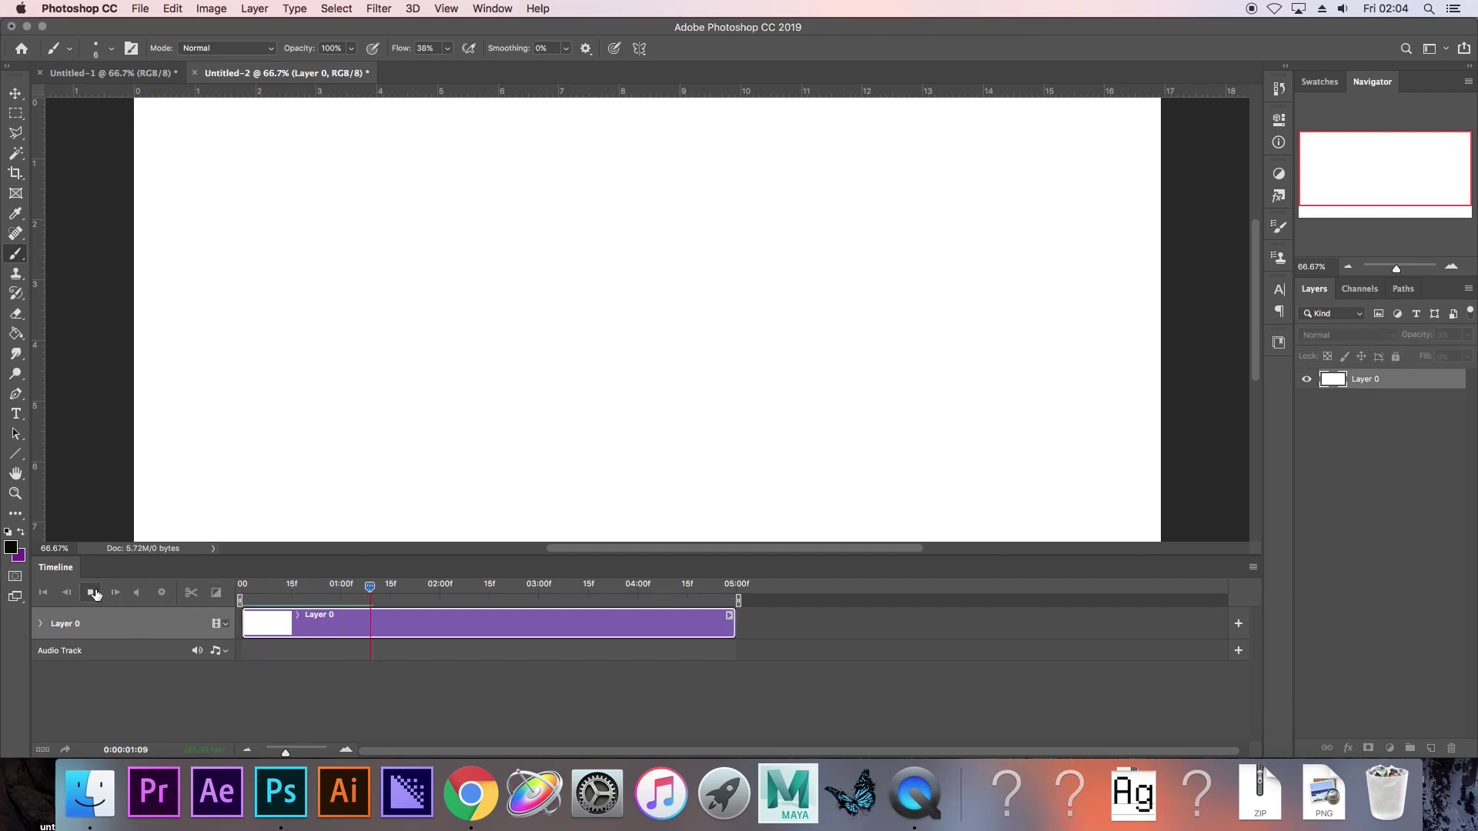
left_click(93, 593)
left_click_drag(732, 622, 444, 622)
left_click_drag(288, 589, 262, 591)
Step: Draw a test scribble on Layer 0 and play the animation back
mouse_move(553, 270)
left_mouse_down()
mouse_move(552, 318)
mouse_move(505, 294)
mouse_move(540, 380)
left_mouse_up()
left_click(91, 592)
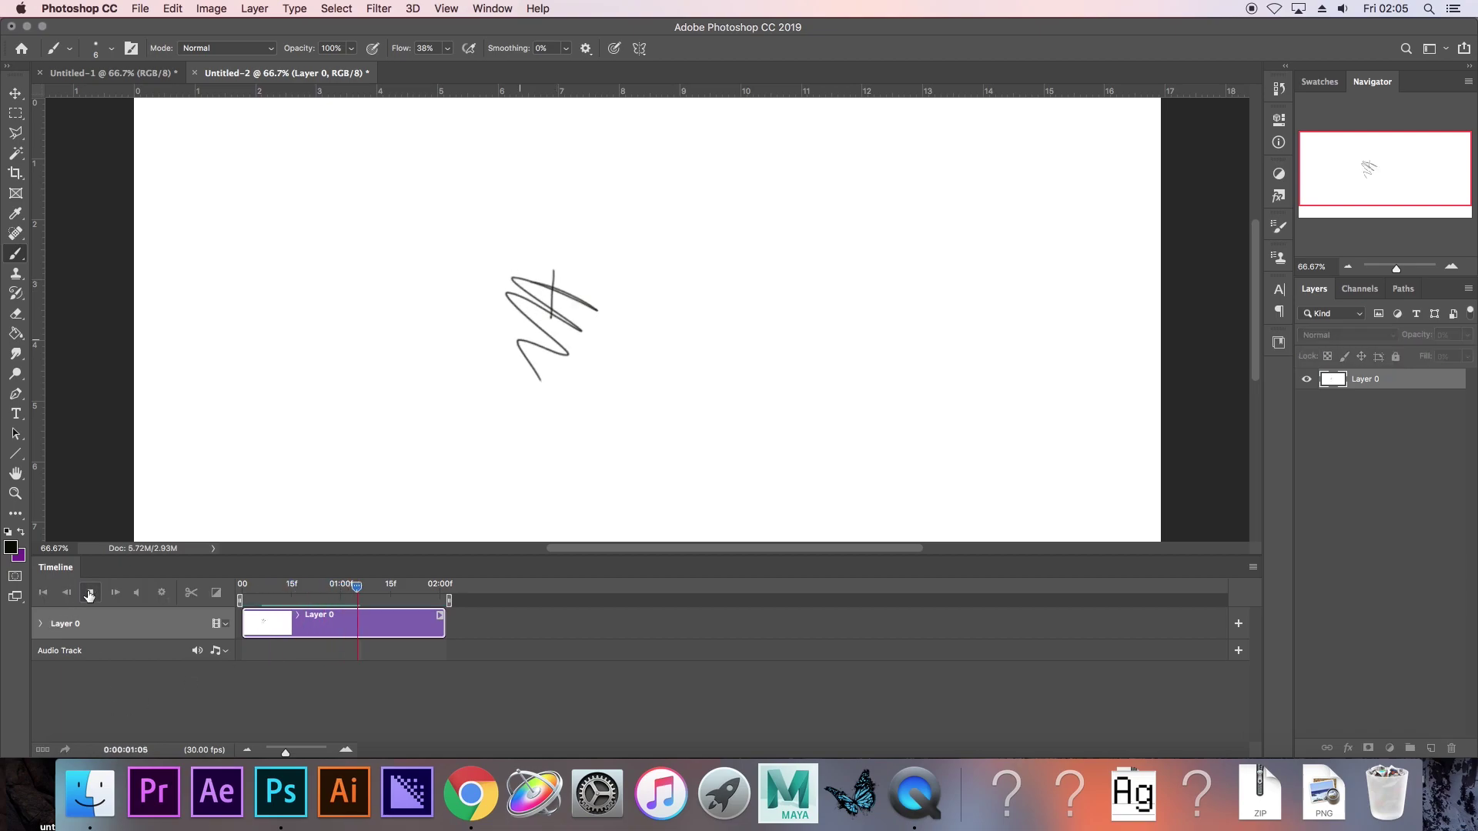
left_click(89, 594)
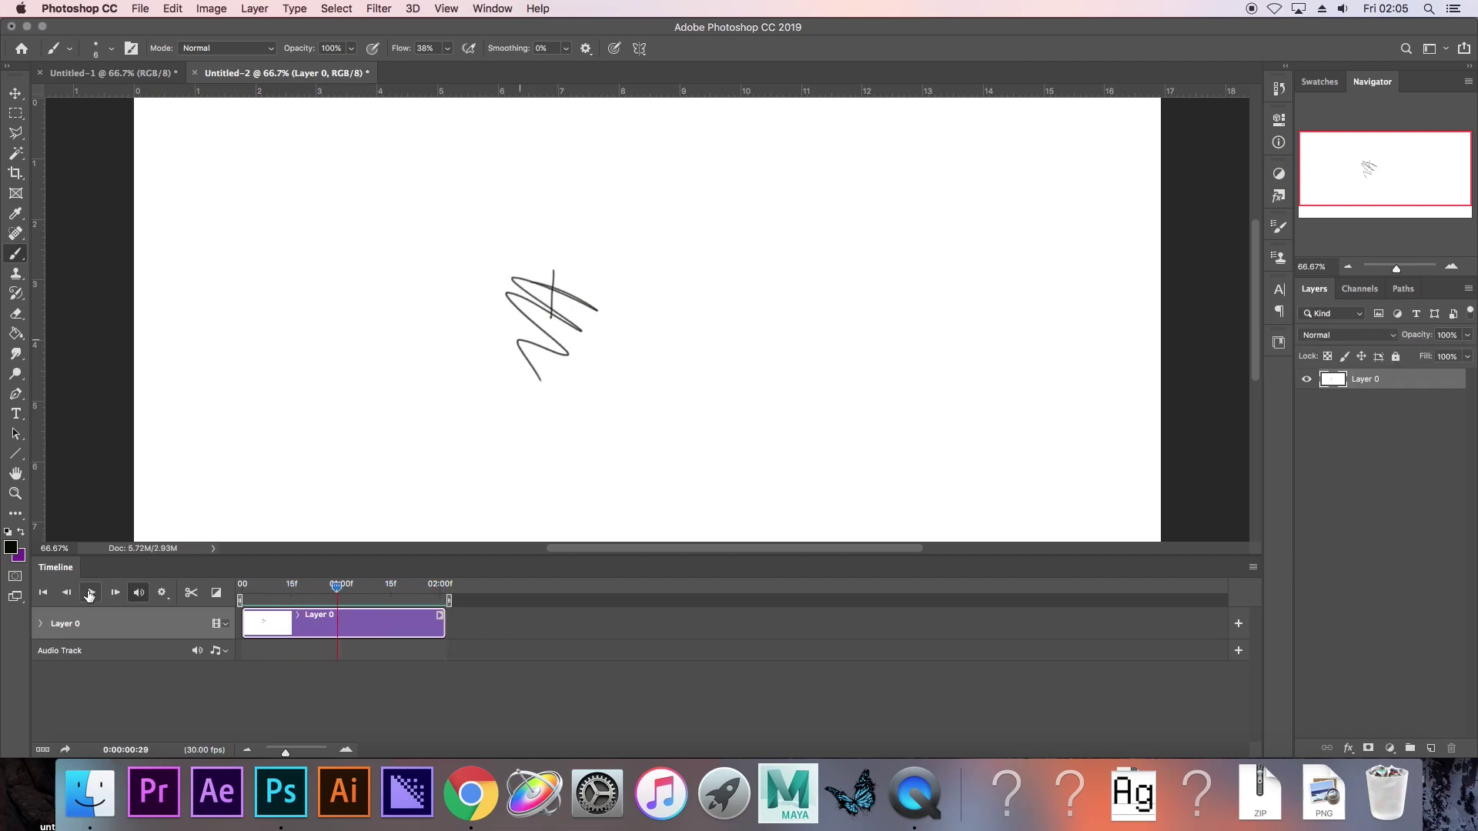
left_click(90, 594)
left_click_drag(286, 753, 291, 757)
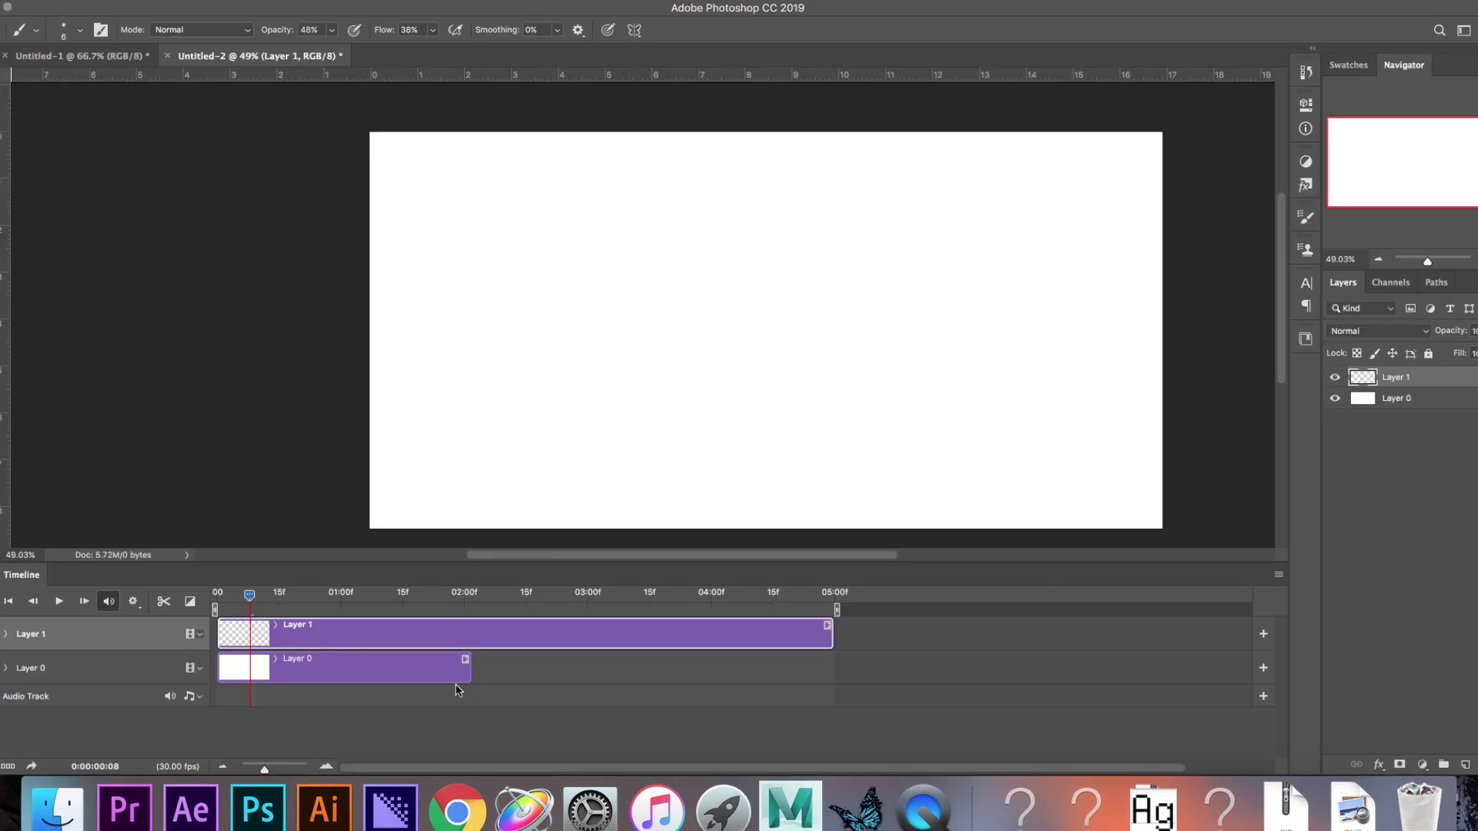
Step: Sketch a castle, distant mountains and the surrounding landscape in thin dark lines on Layer 1
left_click_drag(468, 667, 833, 667)
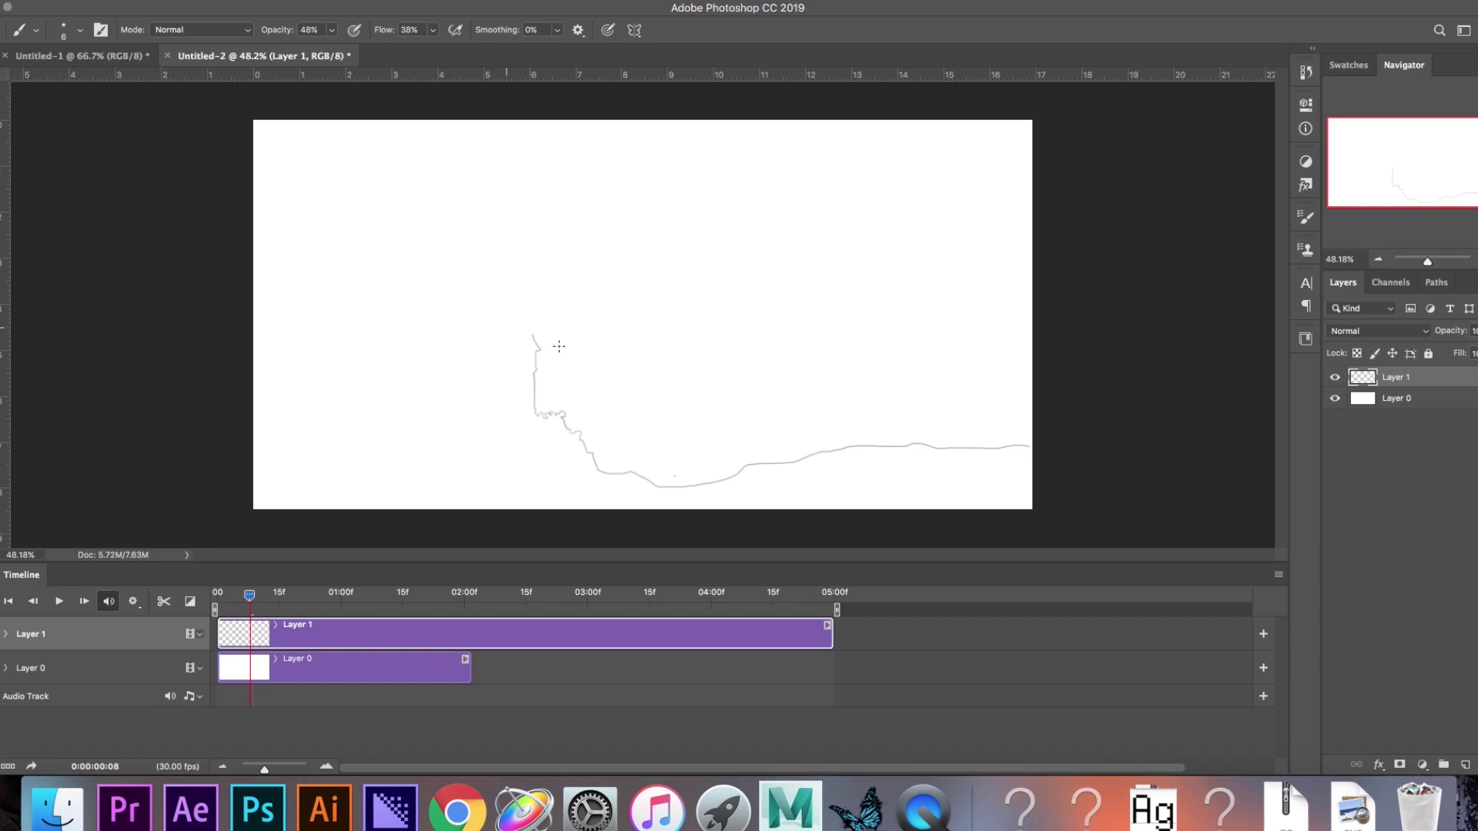
mouse_move(518, 279)
left_mouse_down()
mouse_move(508, 238)
mouse_move(486, 300)
mouse_move(488, 224)
left_mouse_up()
key("super+z")
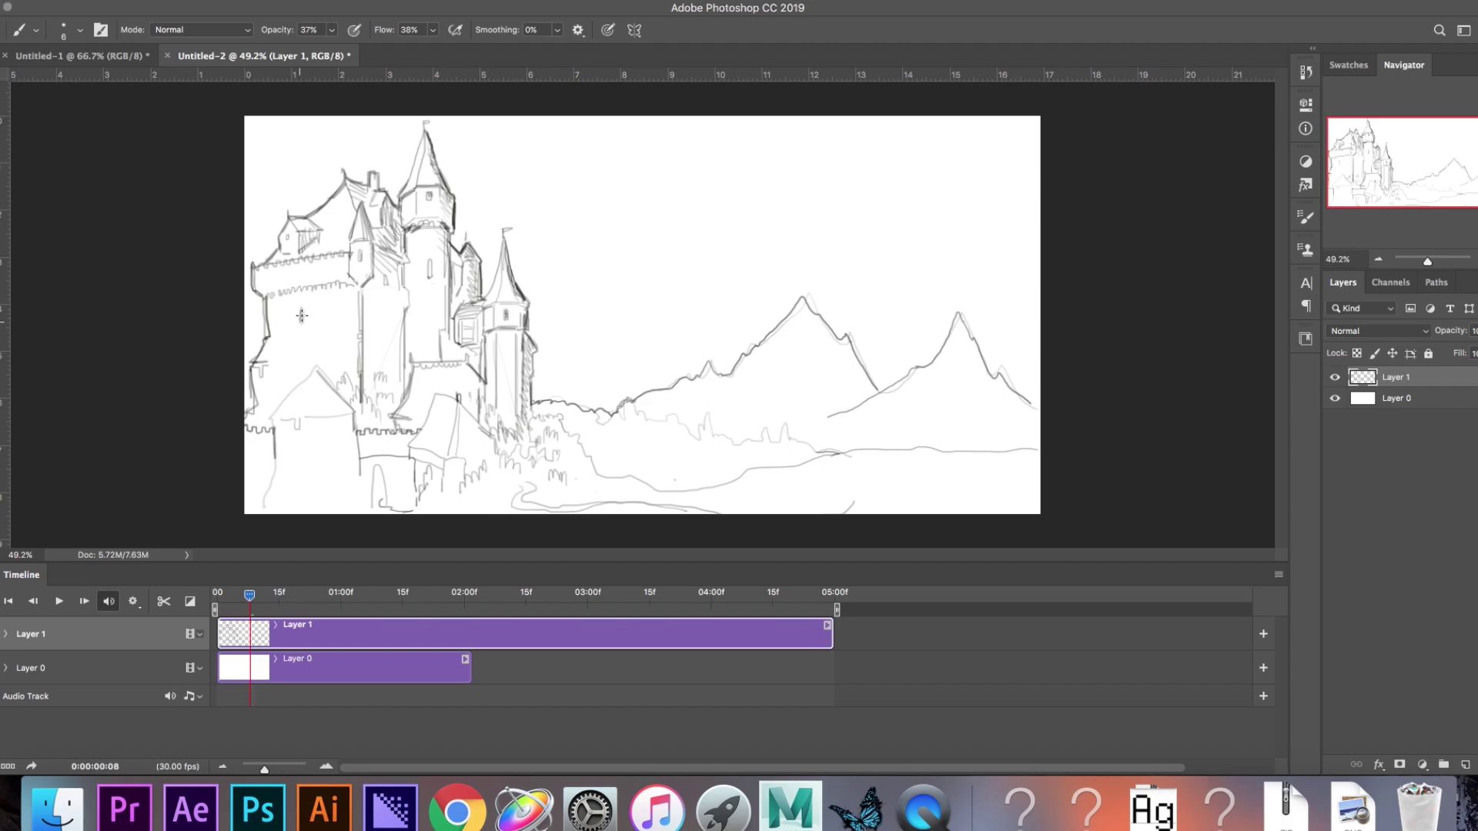
mouse_move(398, 306)
left_mouse_down()
mouse_move(398, 350)
mouse_move(373, 344)
mouse_move(385, 422)
mouse_move(356, 426)
mouse_move(351, 393)
left_mouse_up()
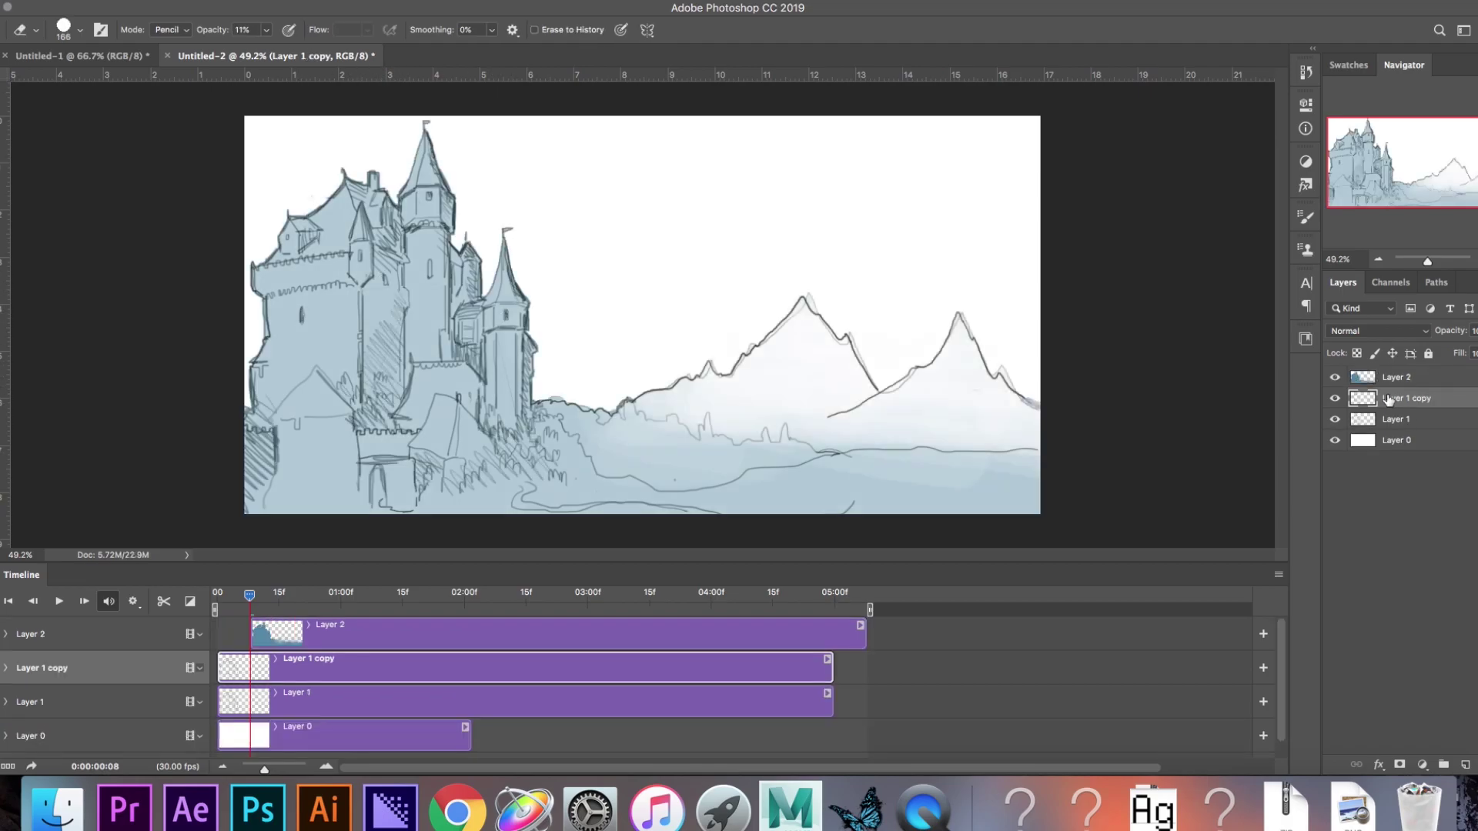
Step: Delete the original Layer 1 and keep its copy
left_click(1401, 419)
key("Delete")
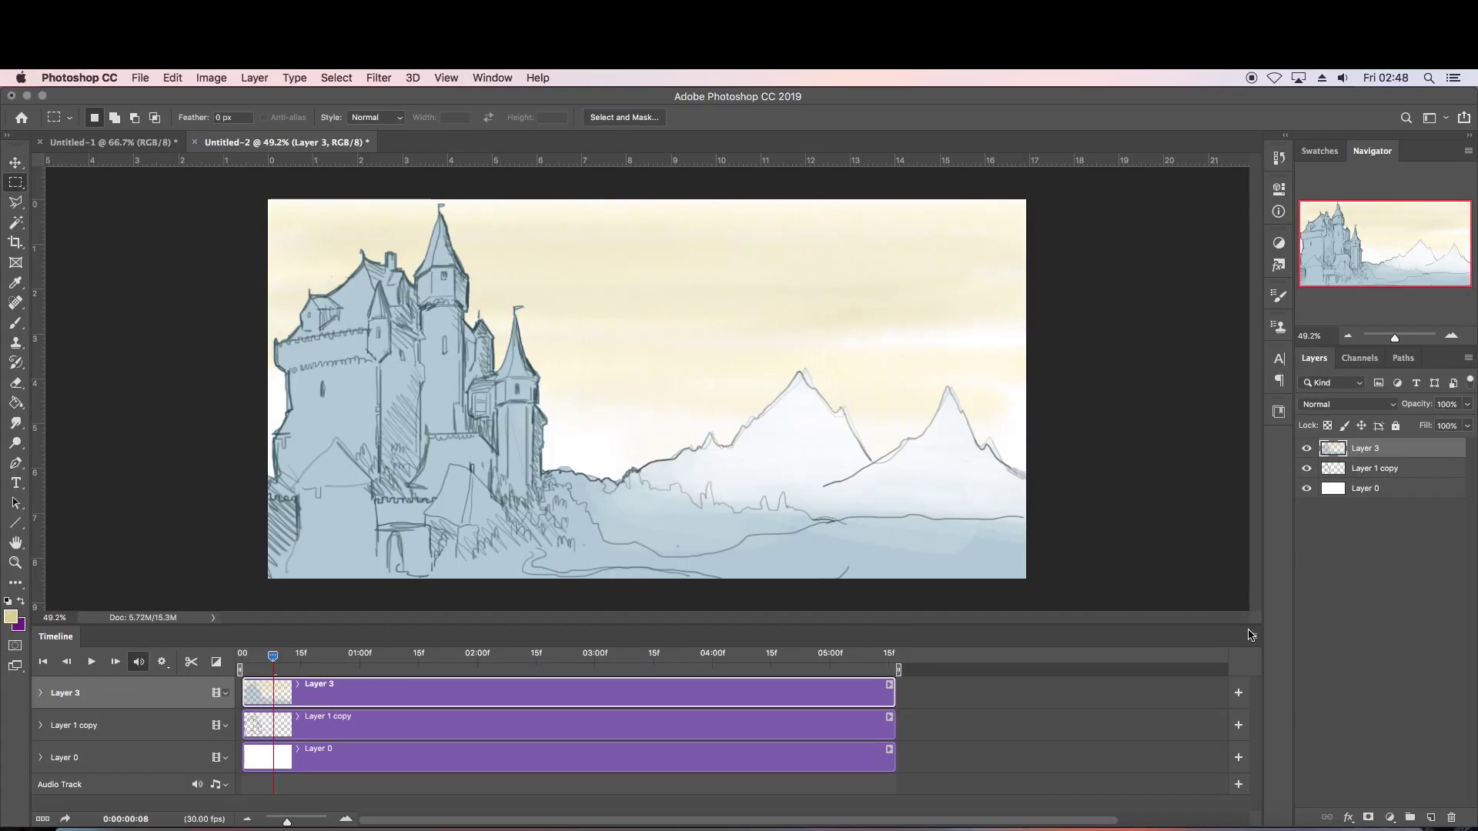
Step: Set the timeline frame rate to 12 fps
left_click(1249, 634)
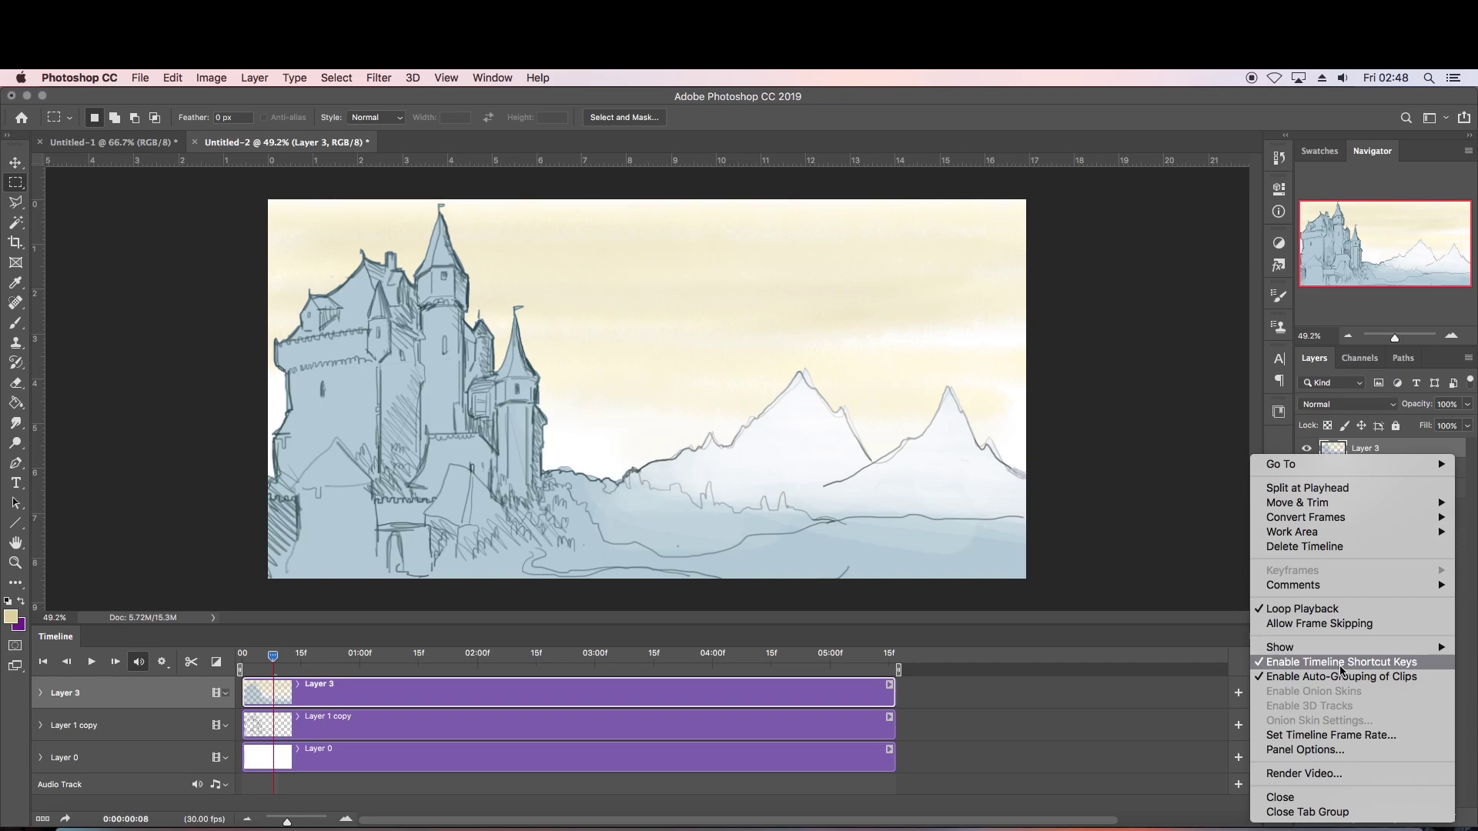
left_click(1300, 738)
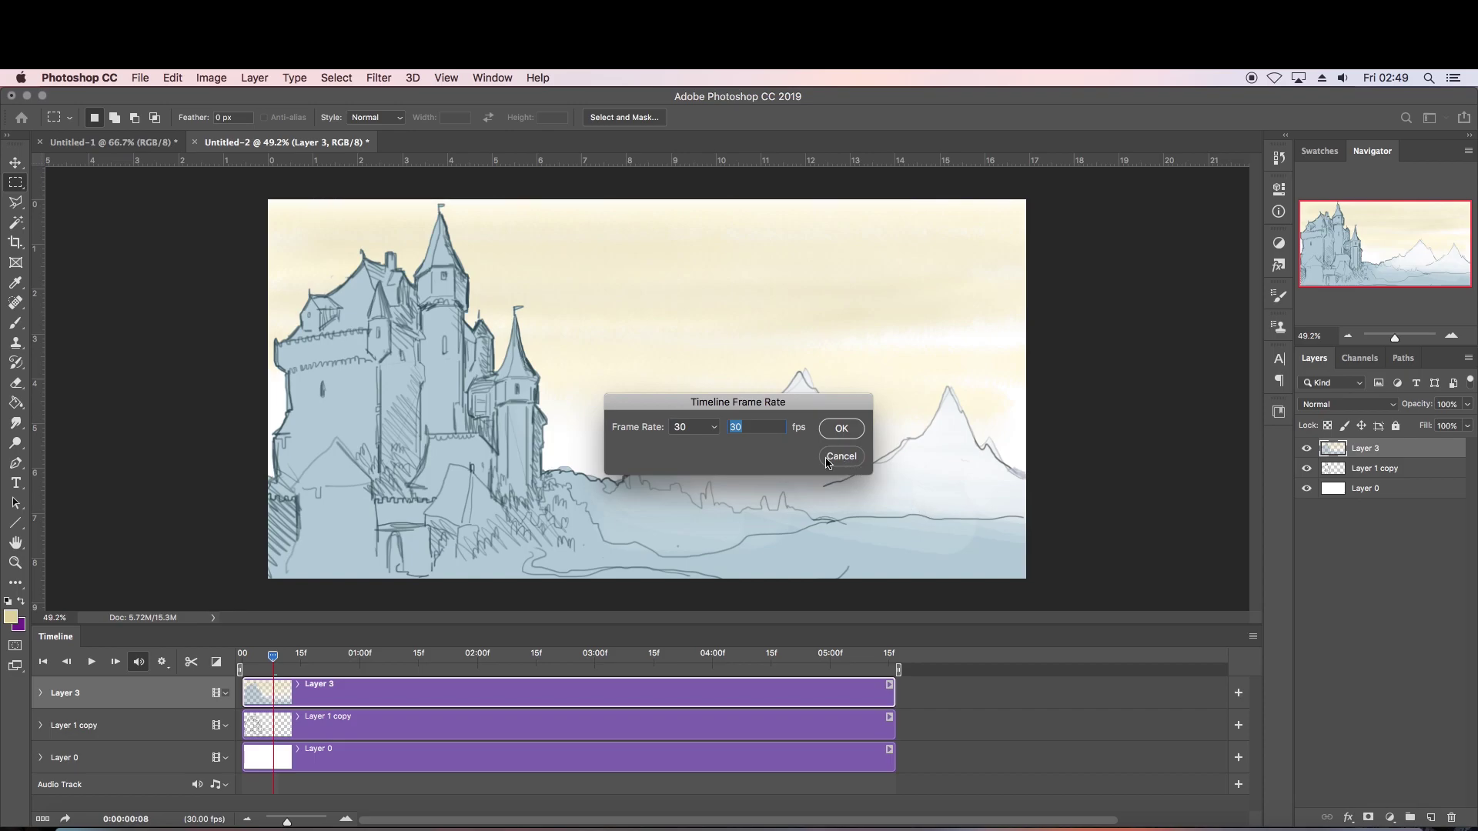
left_click(693, 428)
left_click(691, 344)
left_click(840, 430)
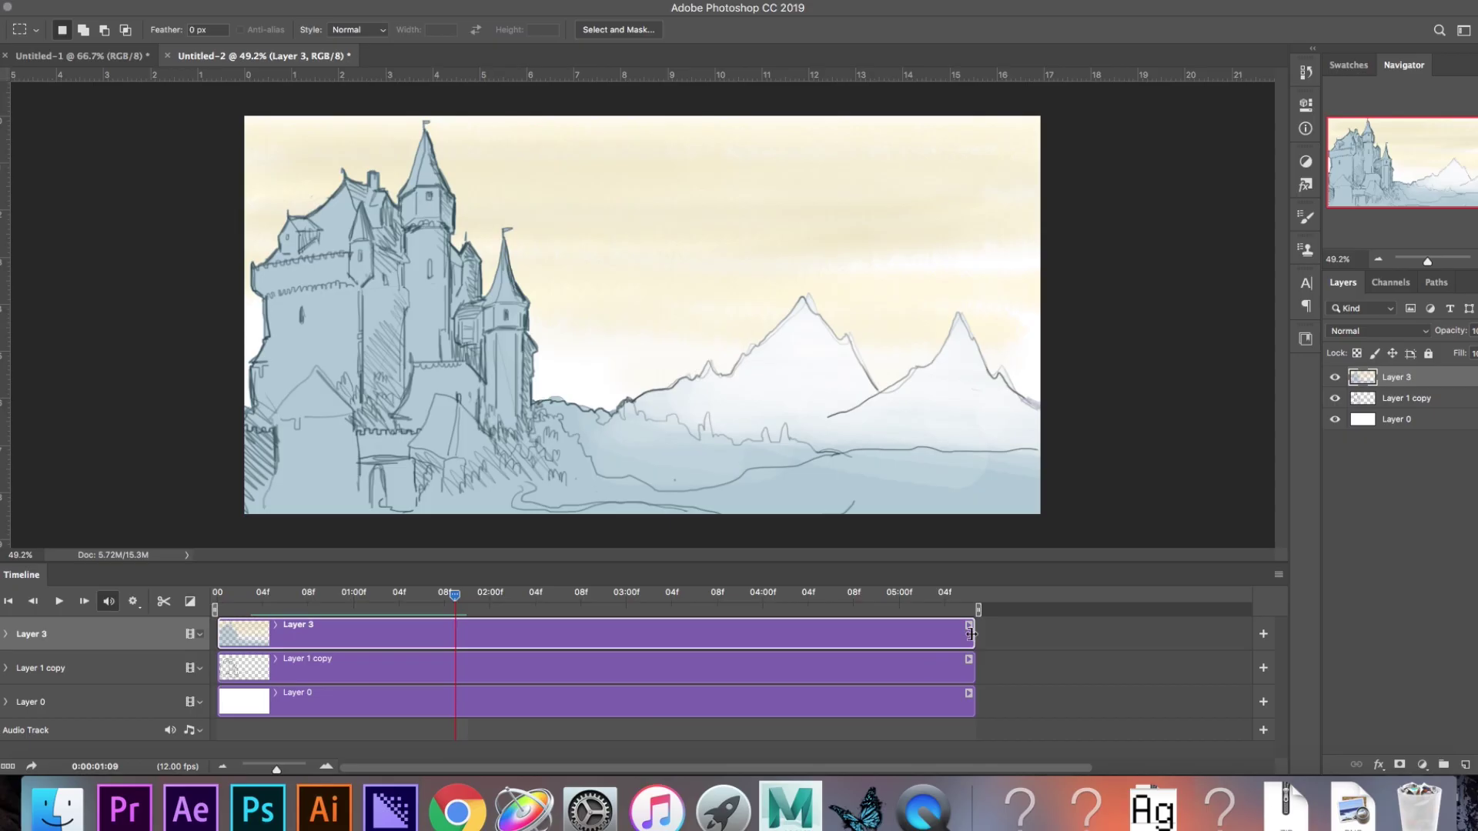
Step: Shorten the clips of Layer 3, Layer 1 copy and Layer 0 to about two seconds each and return the playhead to the start
left_click_drag(972, 634, 475, 634)
left_click_drag(970, 667, 473, 658)
left_click_drag(972, 702, 463, 703)
left_click_drag(462, 703, 474, 703)
left_click_drag(276, 769, 291, 769)
left_click_drag(733, 595, 161, 595)
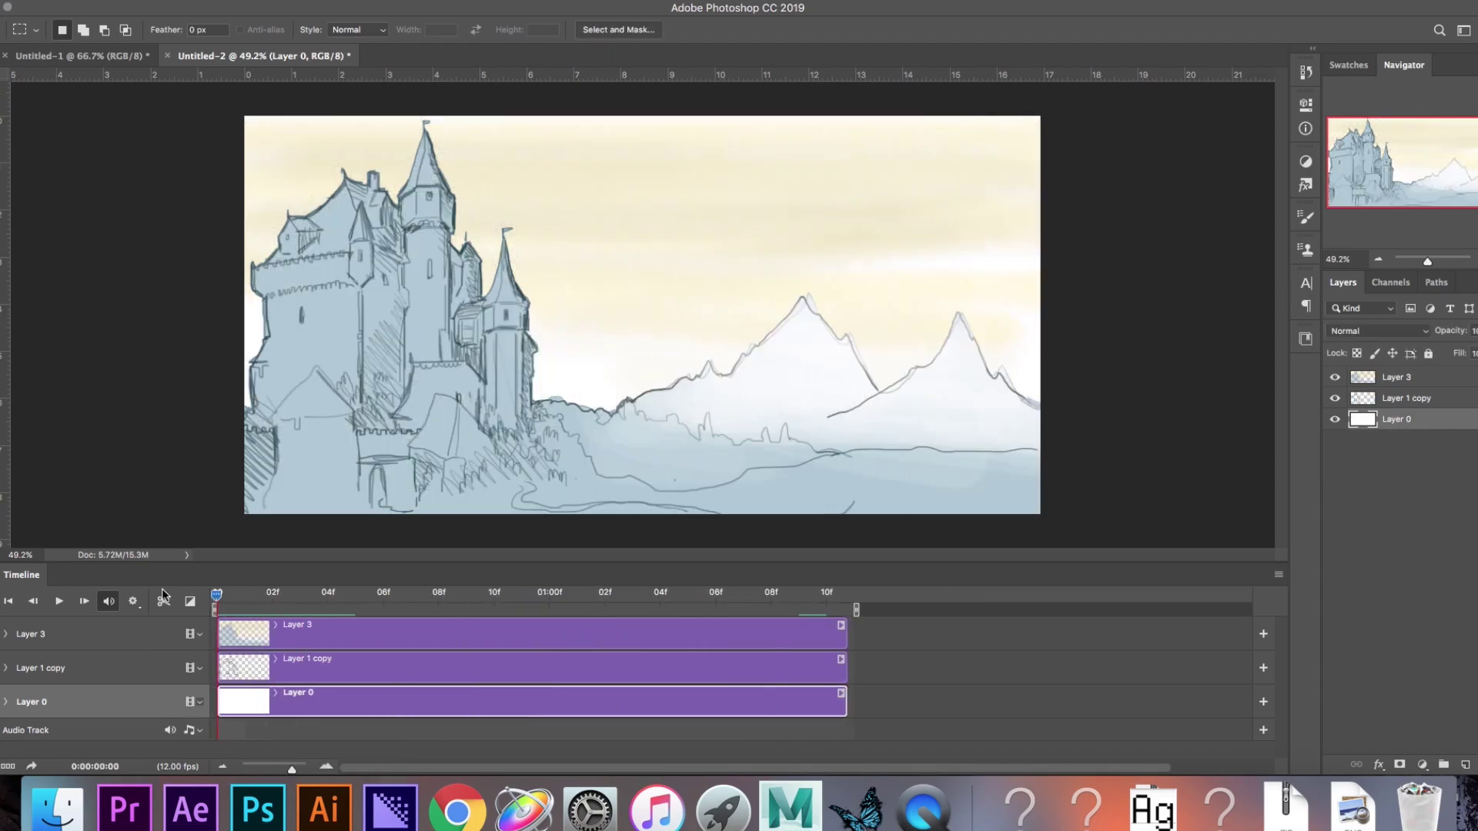
Step: Insert a new blank video layer directly above Layer 0
left_click(185, 10)
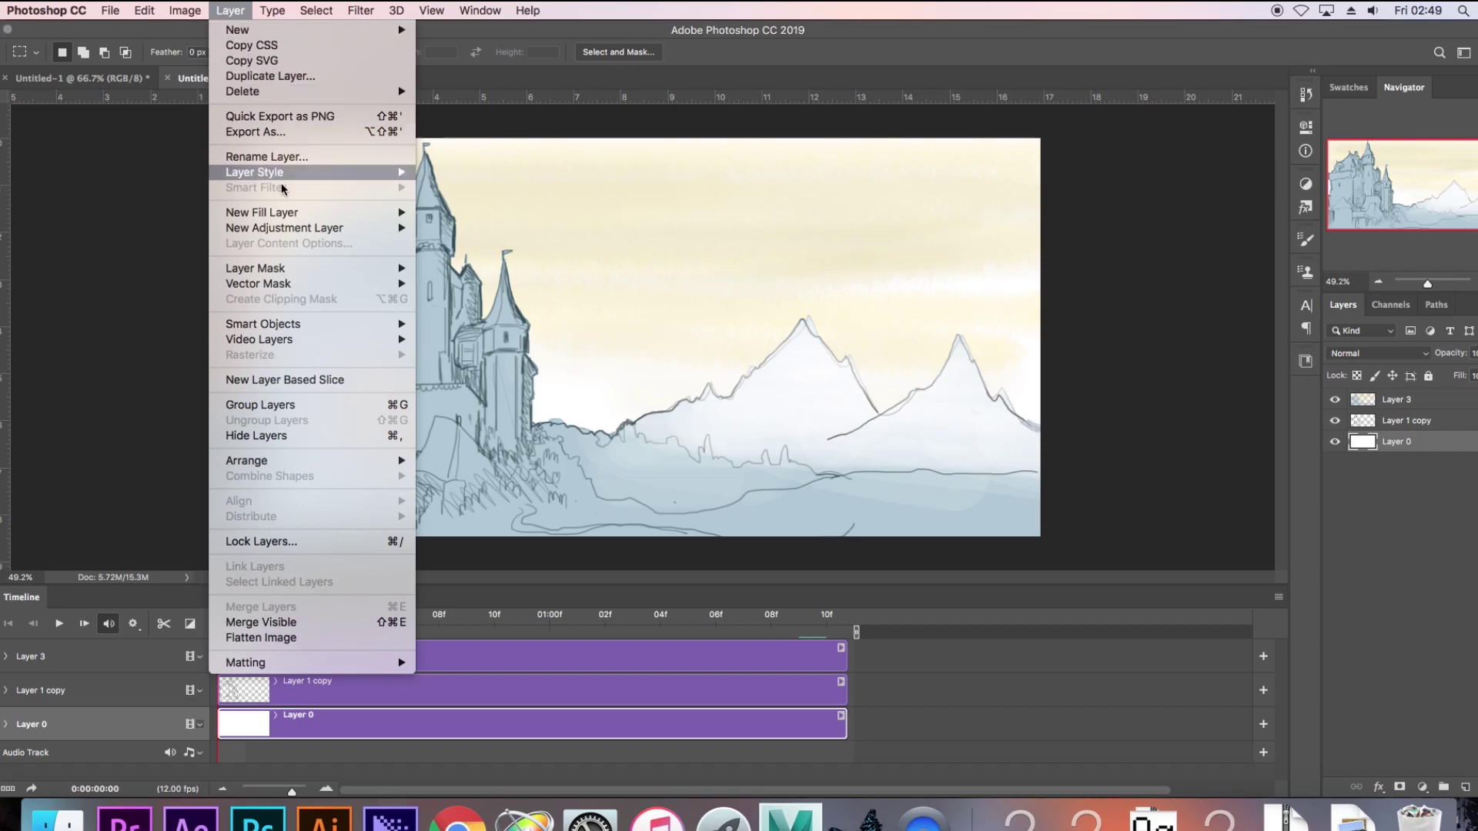
mouse_move(259, 340)
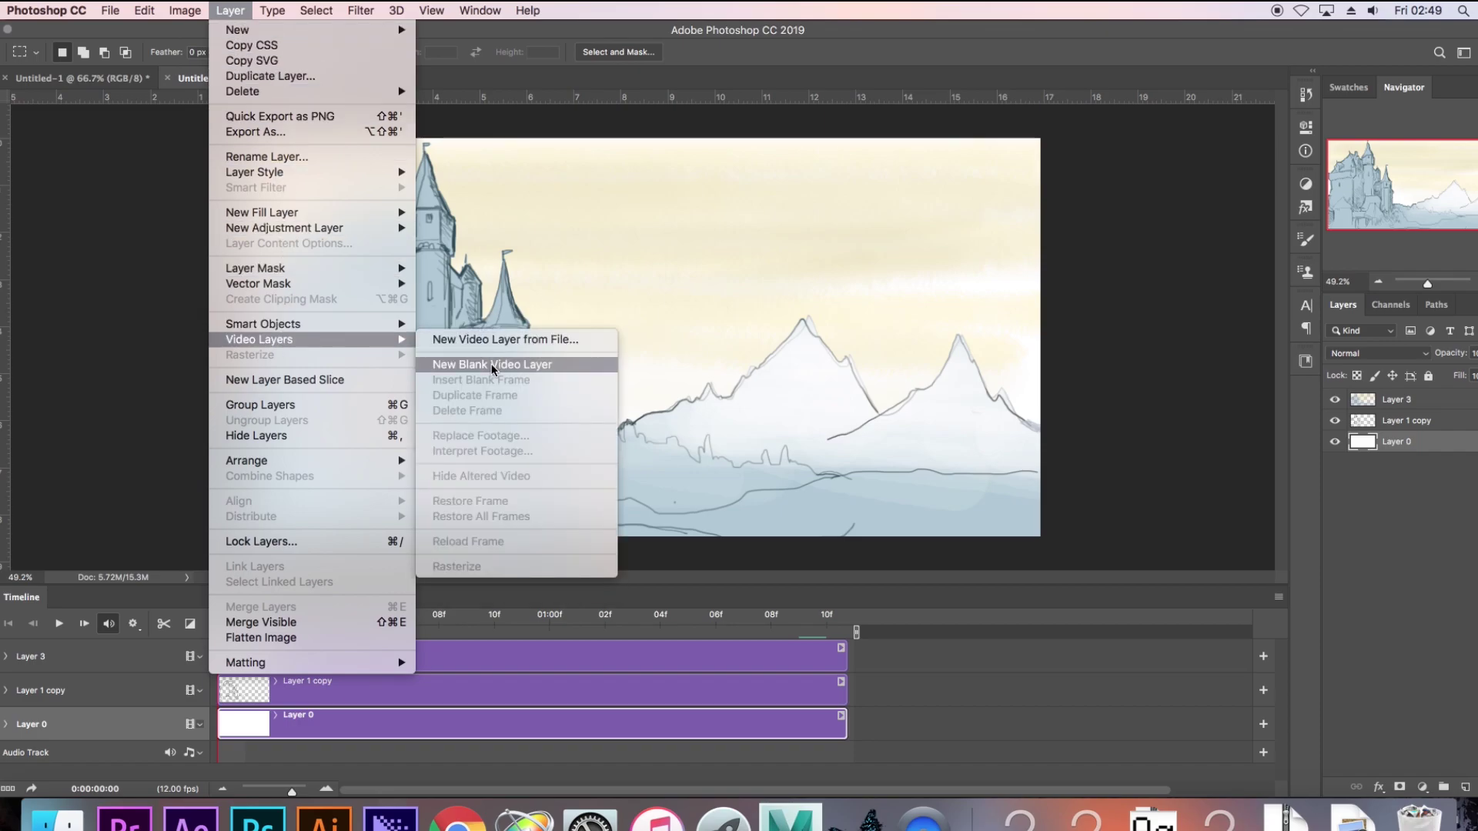
left_click(493, 366)
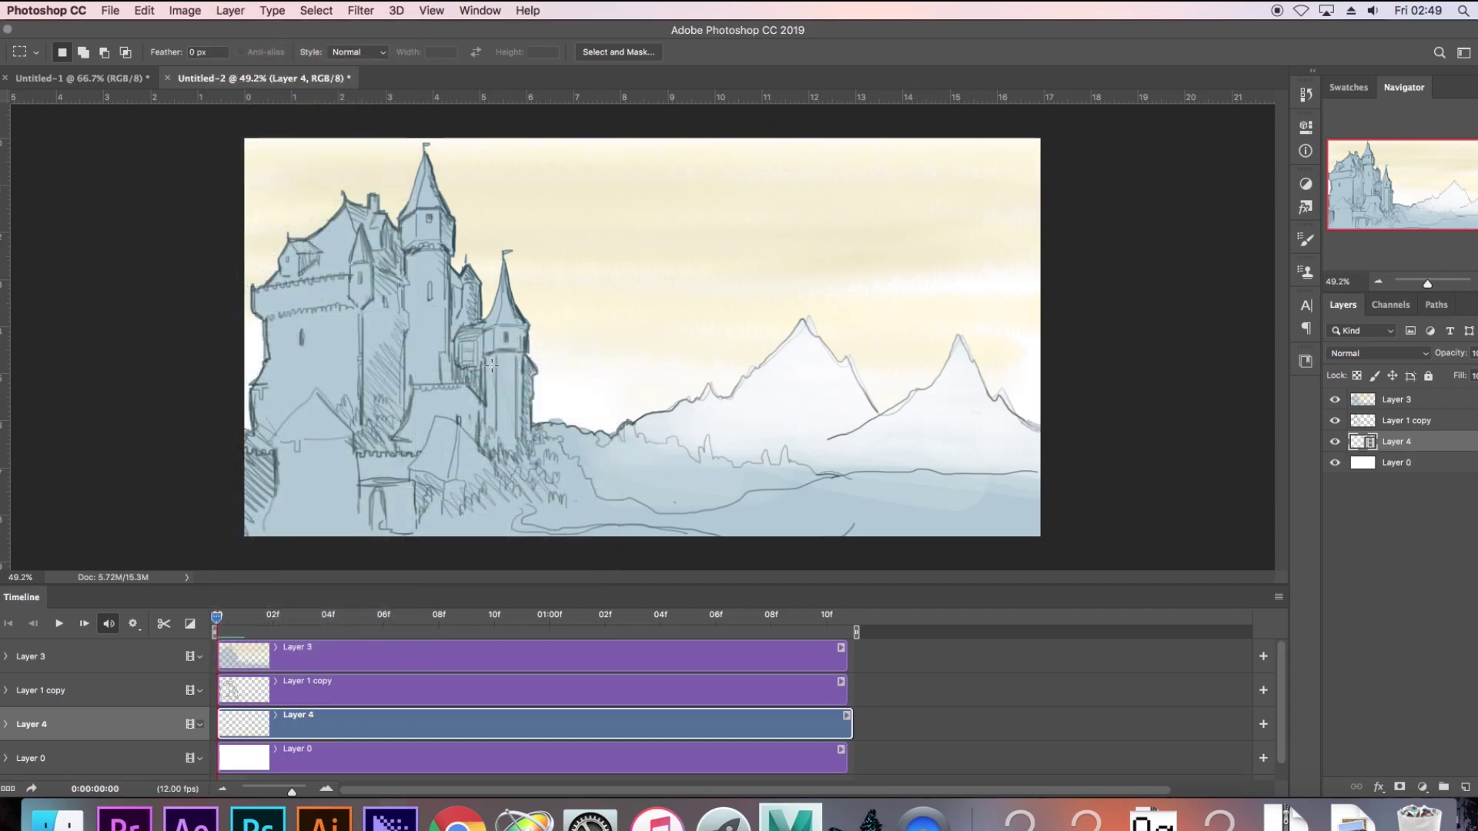
Step: Brush test scribbles in the sky on the first frames of Layer 4 and flip between those frames
key("b")
left_click(153, 384)
left_click(396, 179)
mouse_move(955, 250)
left_mouse_down()
mouse_move(918, 210)
mouse_move(875, 242)
left_mouse_up()
key("Right")
key("Left")
key("Right")
key("Left")
Step: Enable onion skins for the timeline
left_click(1279, 574)
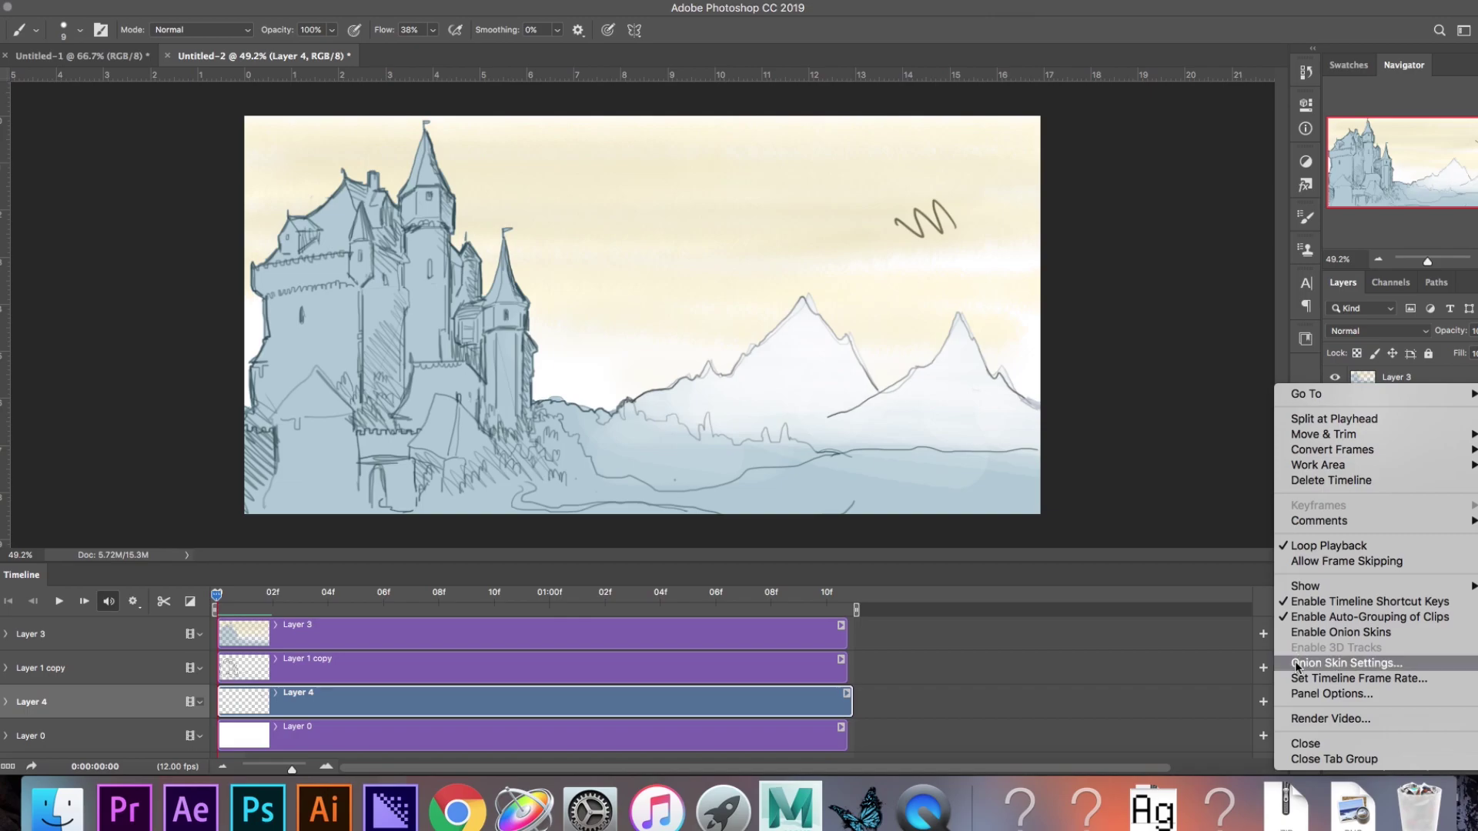
left_click(1301, 632)
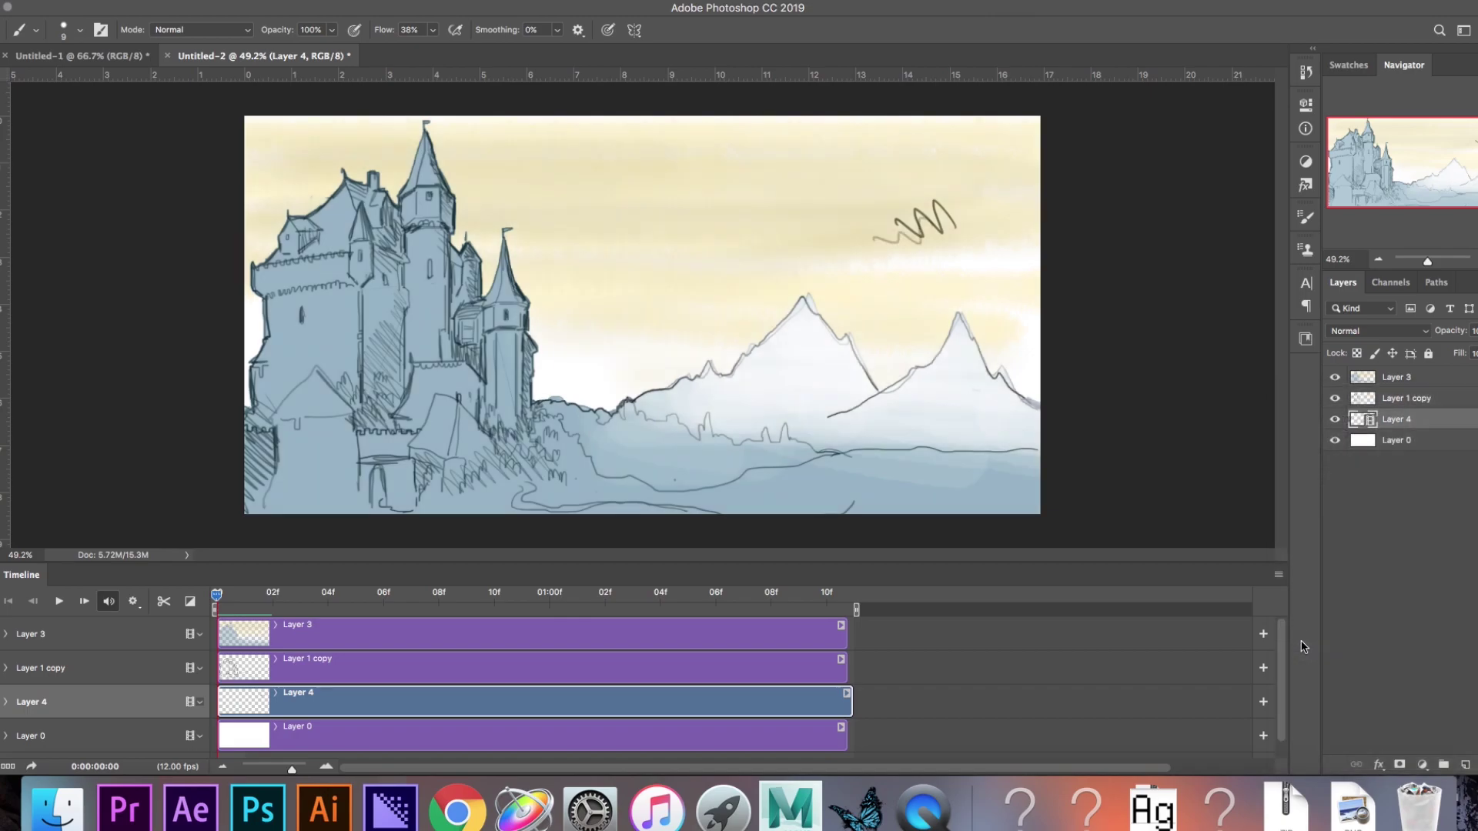
Step: Step back and forth through the first frames to examine how the onion skins show neighbouring scribbles
key("Right")
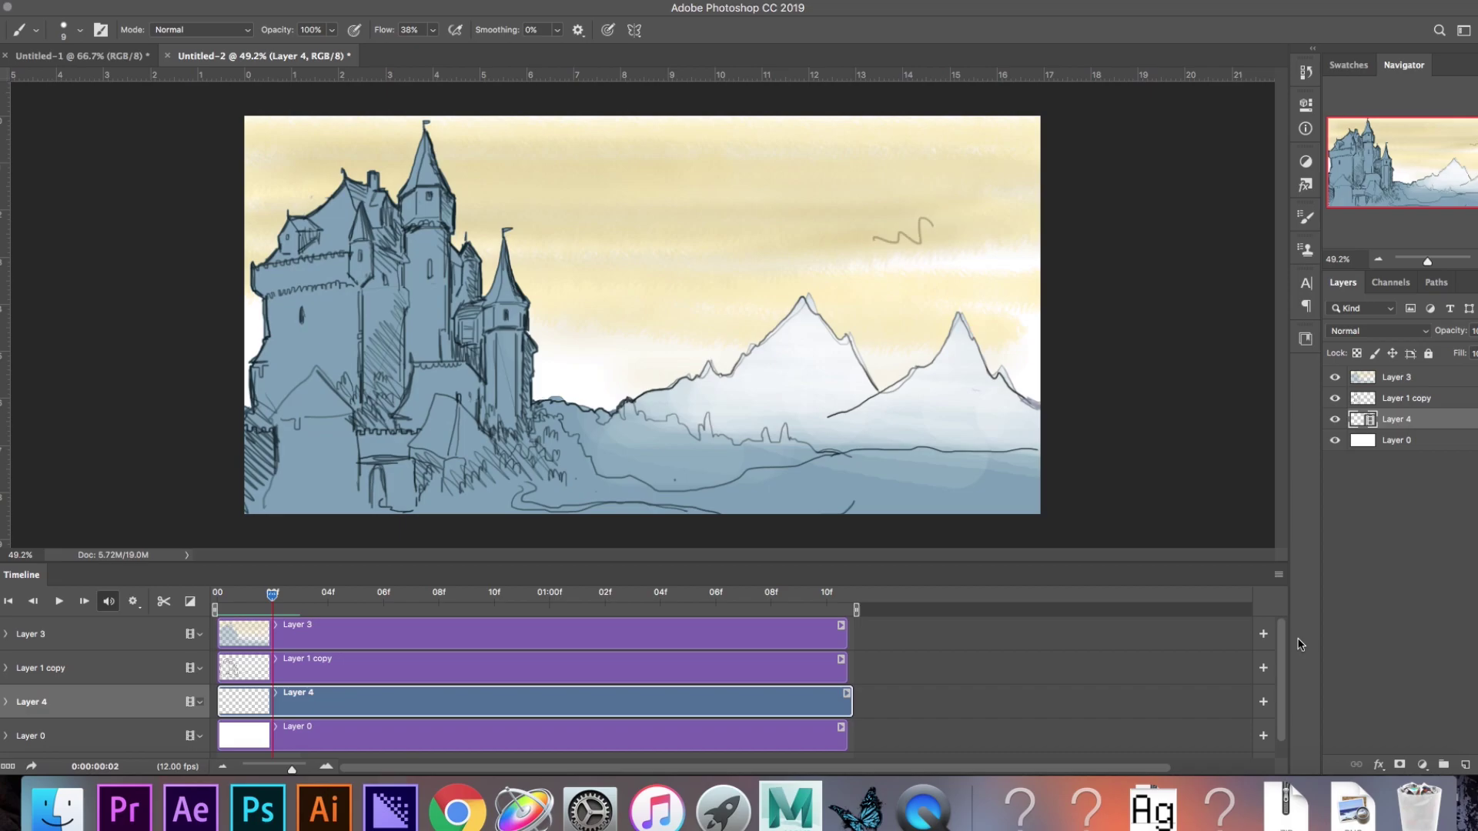
key("Right")
key("Left")
key("Left")
key("Right")
key("Right")
key("Right")
key("Left")
key("Right")
key("Left")
key("Left")
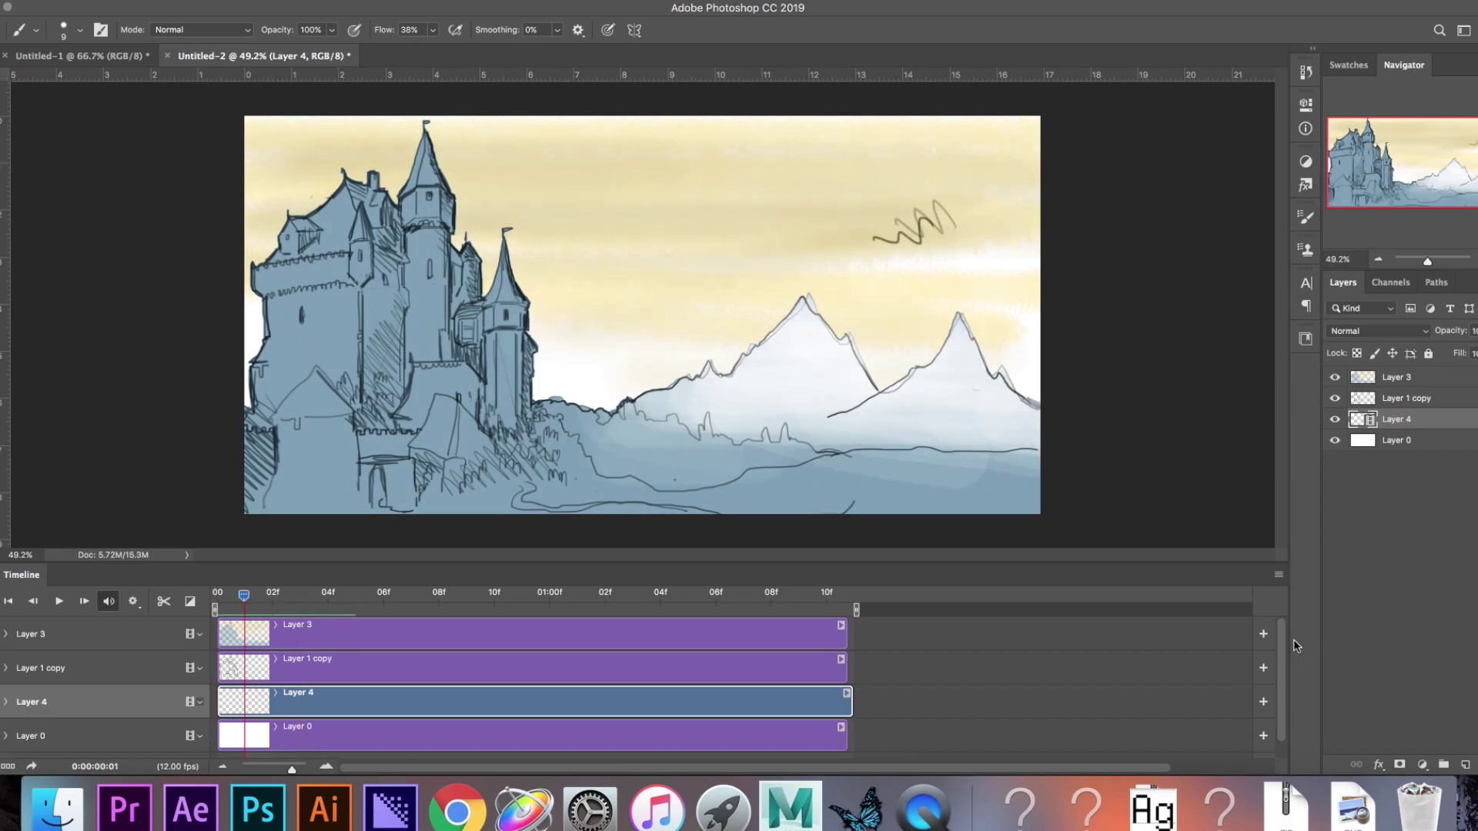
key("Left")
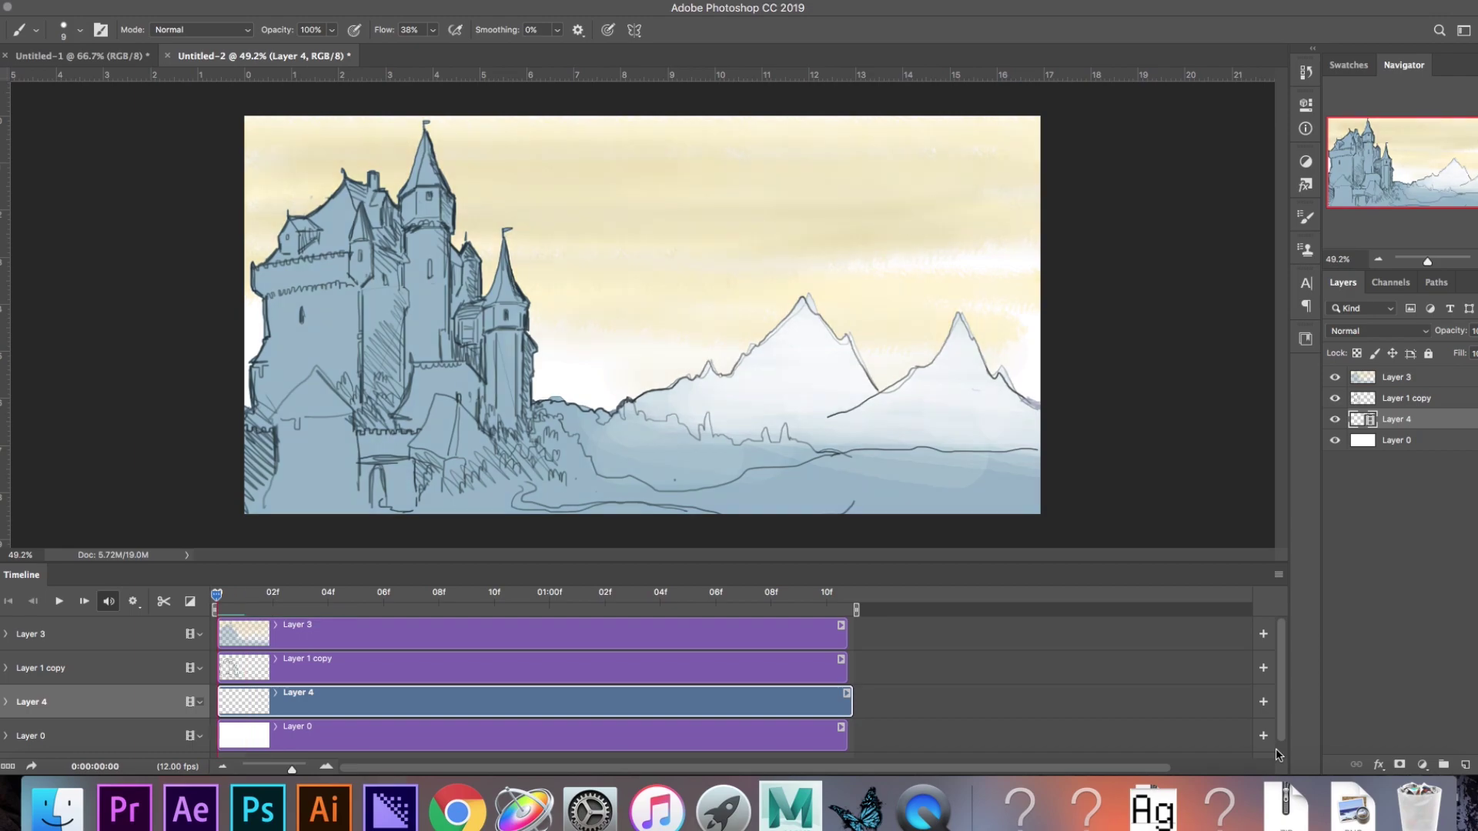
key("Right")
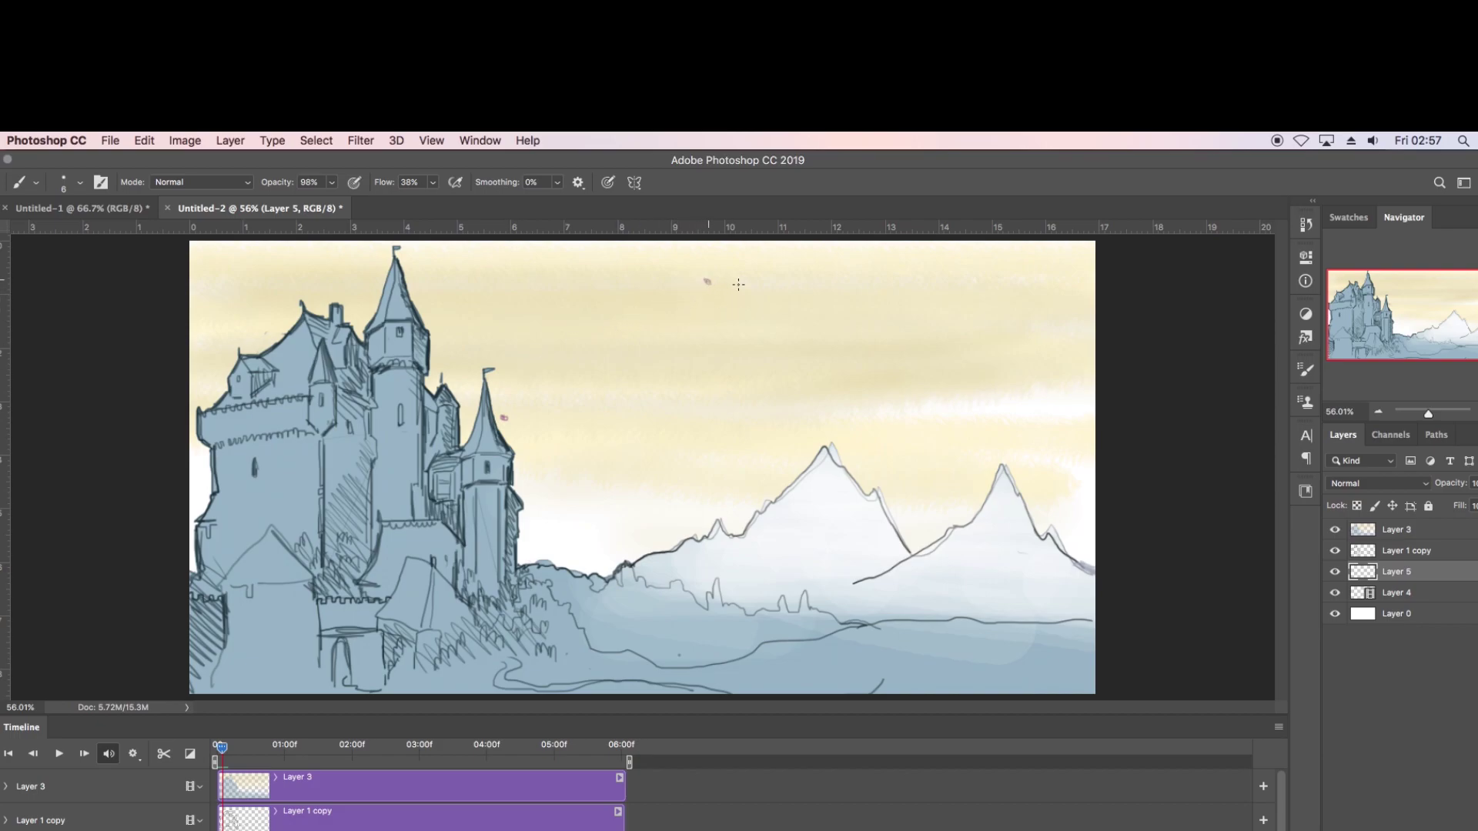
Step: Draw a purple motion-path arc on Layer 5 across the sky to the castle's small tower, and lower the layer's opacity
mouse_move(1080, 488)
left_mouse_down()
mouse_move(872, 335)
mouse_move(757, 283)
mouse_move(680, 297)
mouse_move(451, 438)
left_mouse_up()
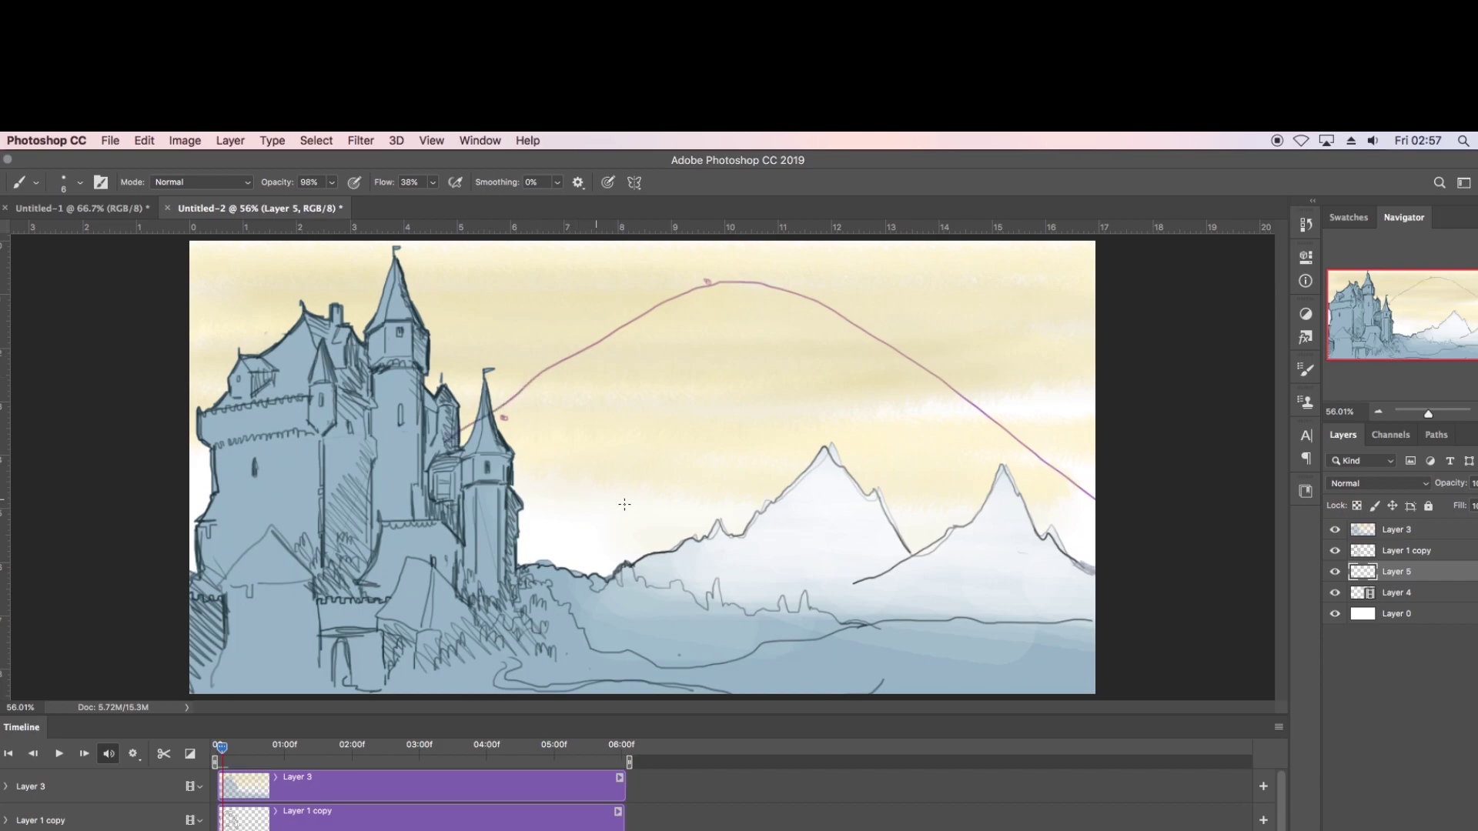
left_click(1477, 484)
left_click(1448, 503)
Step: On Layer 4, draw a small round ball moving up from the arc's mountain-side end, one position per frame
left_click(1423, 600)
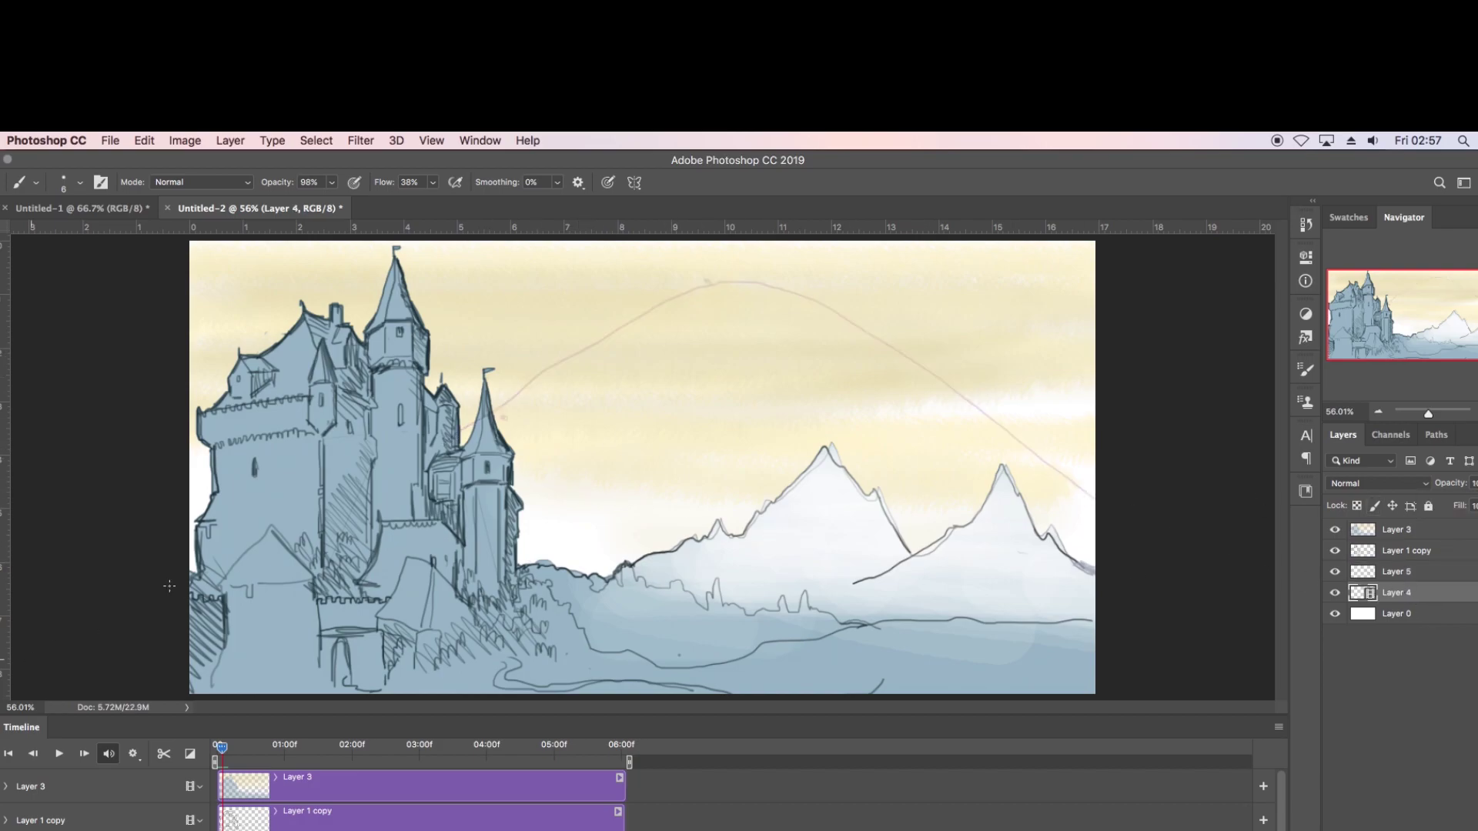
mouse_move(1247, 290)
left_mouse_down()
mouse_move(1225, 302)
mouse_move(1253, 294)
left_mouse_up()
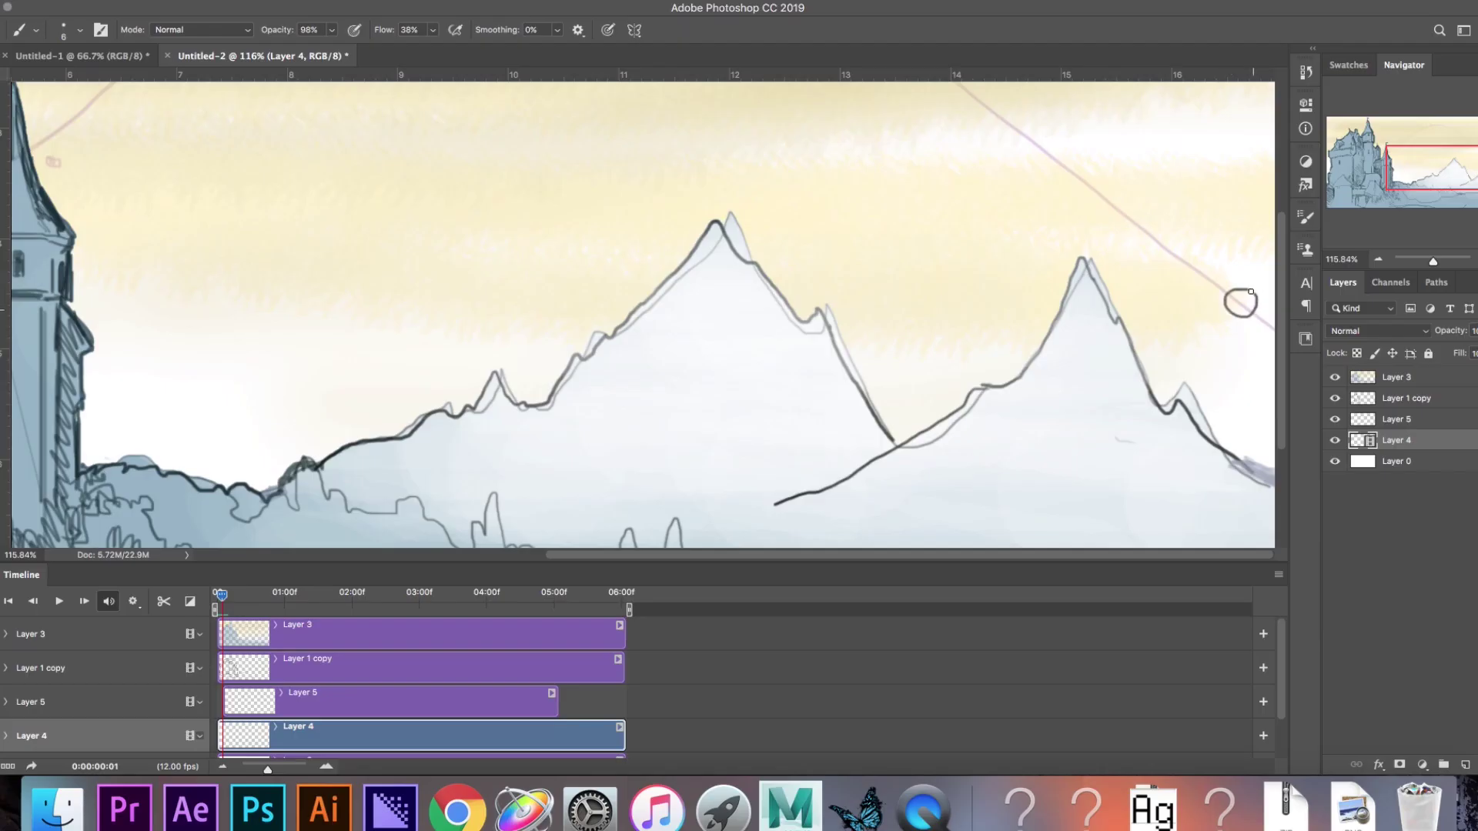
key("Right")
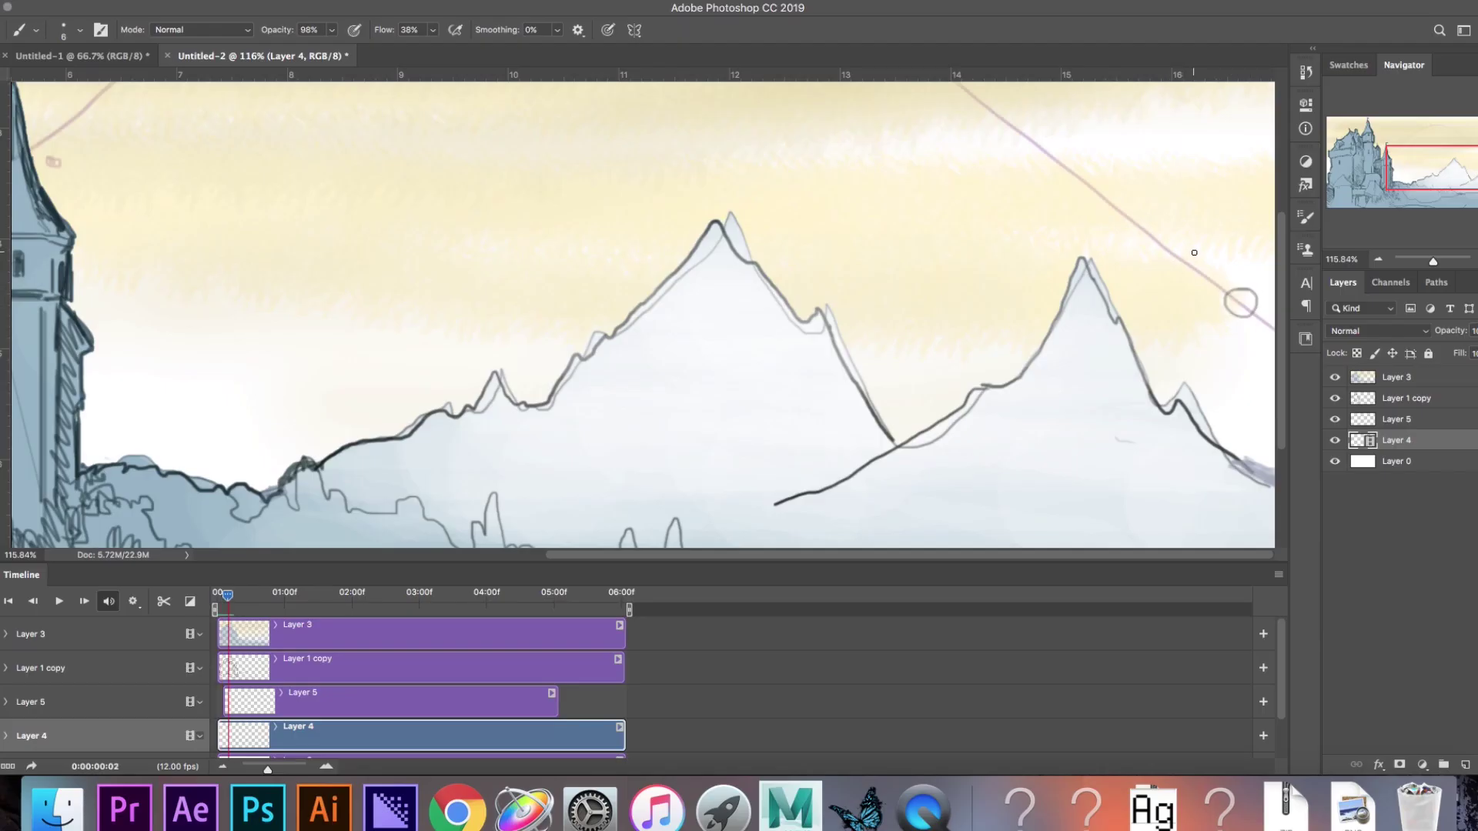
mouse_move(1220, 276)
left_mouse_down()
mouse_move(1232, 305)
mouse_move(1234, 278)
mouse_move(1190, 280)
mouse_move(1194, 304)
mouse_move(1217, 299)
mouse_move(1166, 266)
mouse_move(1156, 293)
mouse_move(1183, 292)
mouse_move(1110, 274)
mouse_move(1138, 291)
mouse_move(1059, 234)
mouse_move(1051, 259)
mouse_move(1084, 273)
mouse_move(1078, 230)
left_mouse_up()
key("Right")
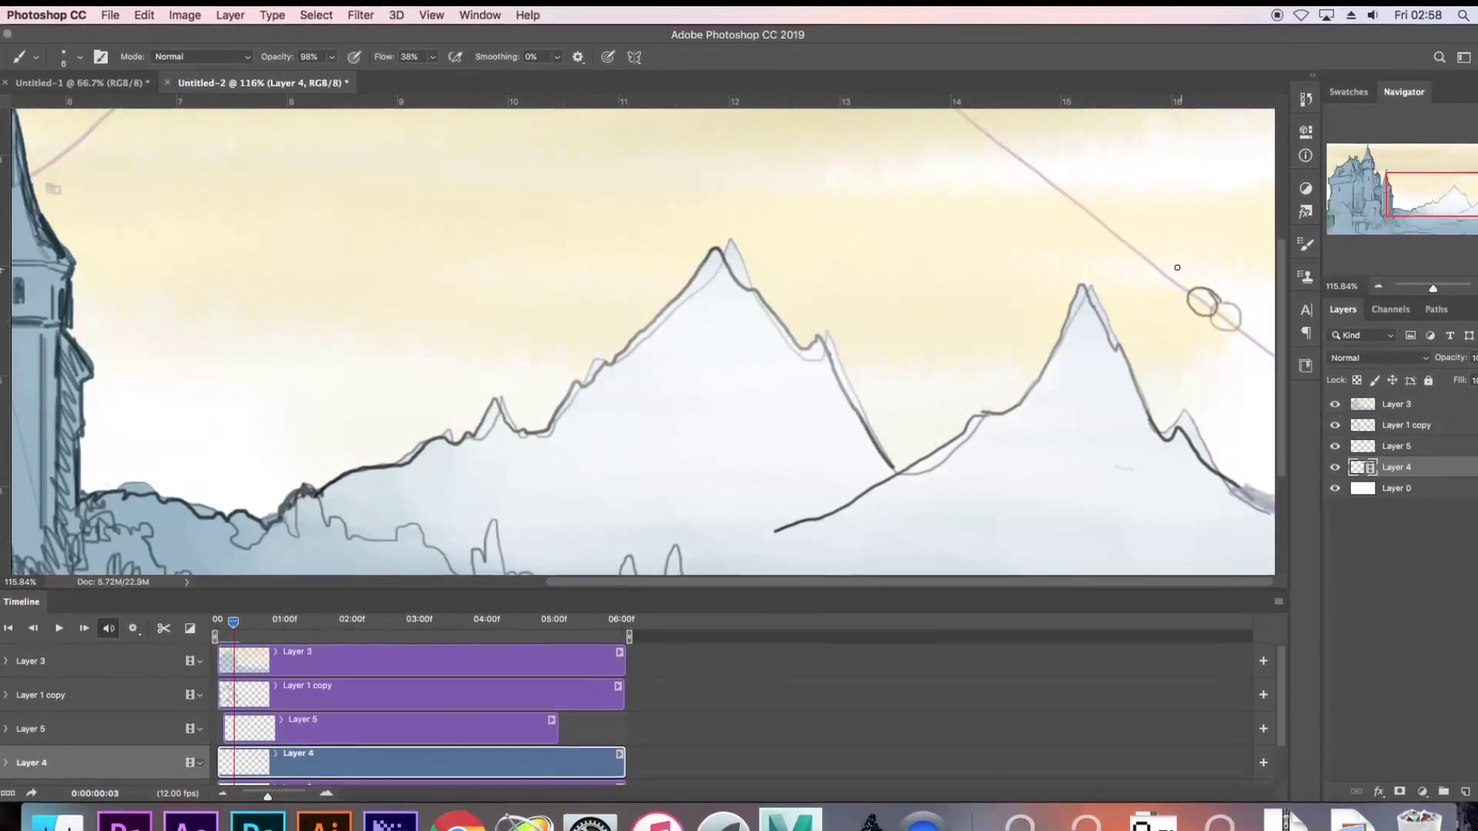
key("Right")
key("Right")
key("Right")
left_click_drag(1279, 368, 1279, 278)
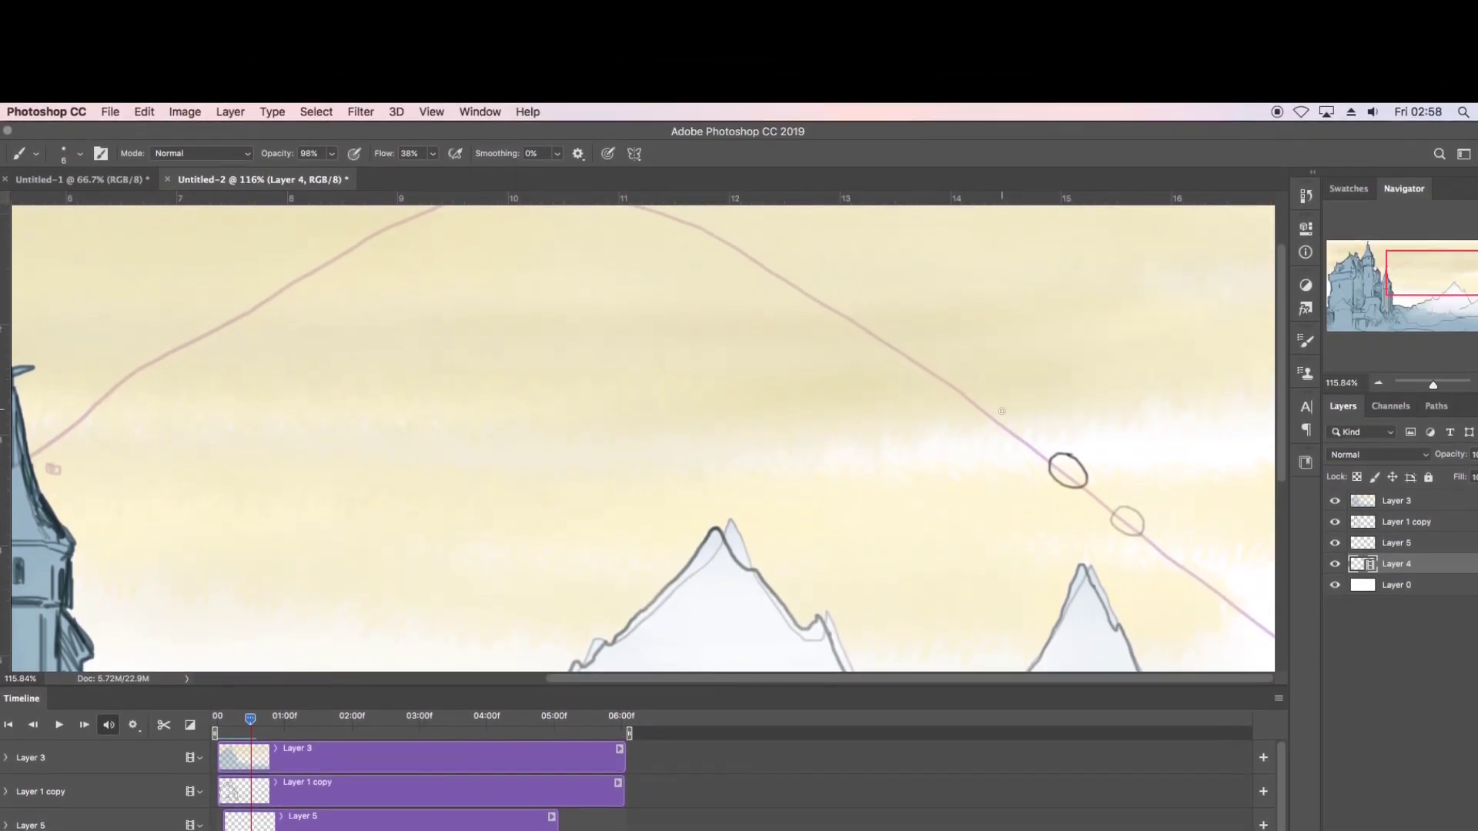
Step: Draw the ball stretched into long ovals on the following frames as it travels up the arc to its peak
key("Right")
mouse_move(1004, 439)
left_mouse_down()
mouse_move(950, 384)
mouse_move(934, 408)
mouse_move(1004, 446)
left_mouse_up()
key("Right")
mouse_move(850, 332)
left_mouse_down()
mouse_move(765, 269)
mouse_move(770, 299)
mouse_move(848, 329)
left_mouse_up()
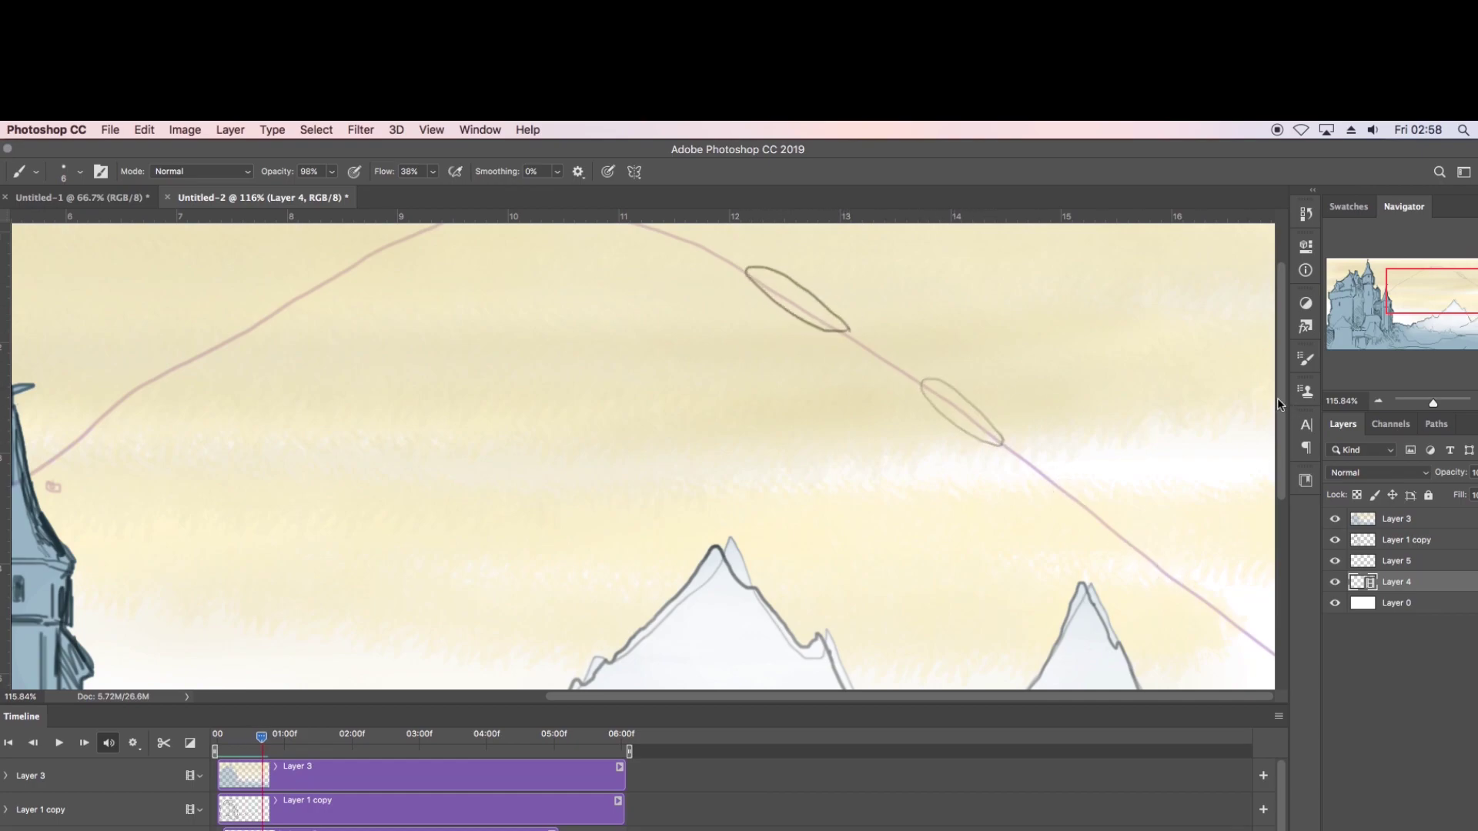
scroll(631, 348, "up", 3)
mouse_move(674, 334)
left_mouse_down()
mouse_move(608, 316)
mouse_move(638, 342)
mouse_move(681, 344)
left_mouse_up()
Step: Draw the ball just past the arc's peak on the following frames, undoing the unwanted strokes
key("Right")
mouse_move(598, 310)
left_mouse_down()
mouse_move(553, 308)
mouse_move(599, 317)
mouse_move(568, 318)
mouse_move(597, 302)
mouse_move(502, 293)
mouse_move(493, 322)
mouse_move(514, 298)
mouse_move(488, 324)
mouse_move(489, 300)
mouse_move(474, 322)
mouse_move(470, 308)
left_mouse_up()
key("ctrl+z")
key("Right")
key("Right")
key("Right")
key("Right")
key("Right")
key("super+z")
Step: Compare the neighbouring frames and draw the ball starting down the castle side of the arc
key("Right")
key("Left")
key("Left")
key("Right")
key("Right")
key("Left")
key("Right")
mouse_move(472, 297)
left_mouse_down()
mouse_move(457, 331)
mouse_move(451, 305)
mouse_move(438, 337)
mouse_move(432, 312)
mouse_move(403, 353)
mouse_move(329, 394)
mouse_move(368, 354)
left_mouse_up()
Step: Draw the ball on further frames along the arc as it approaches the small tower
key("Right")
key("Right")
key("Right")
key("Right")
key("Right")
mouse_move(275, 408)
left_mouse_down()
mouse_move(221, 452)
mouse_move(274, 407)
left_mouse_up()
left_click_drag(575, 697, 440, 697)
mouse_move(399, 474)
left_mouse_down()
mouse_move(327, 525)
mouse_move(396, 477)
left_mouse_up()
Step: Draw the ball squashed against the small tower's spire, then rebounding into a round shape, one drawing per frame
key("Right")
mouse_move(294, 554)
left_mouse_down()
mouse_move(276, 583)
mouse_move(289, 556)
mouse_move(267, 572)
mouse_move(293, 572)
mouse_move(271, 538)
mouse_move(257, 544)
mouse_move(267, 585)
mouse_move(302, 608)
left_mouse_up()
key("super+z")
key("Right")
key("Right")
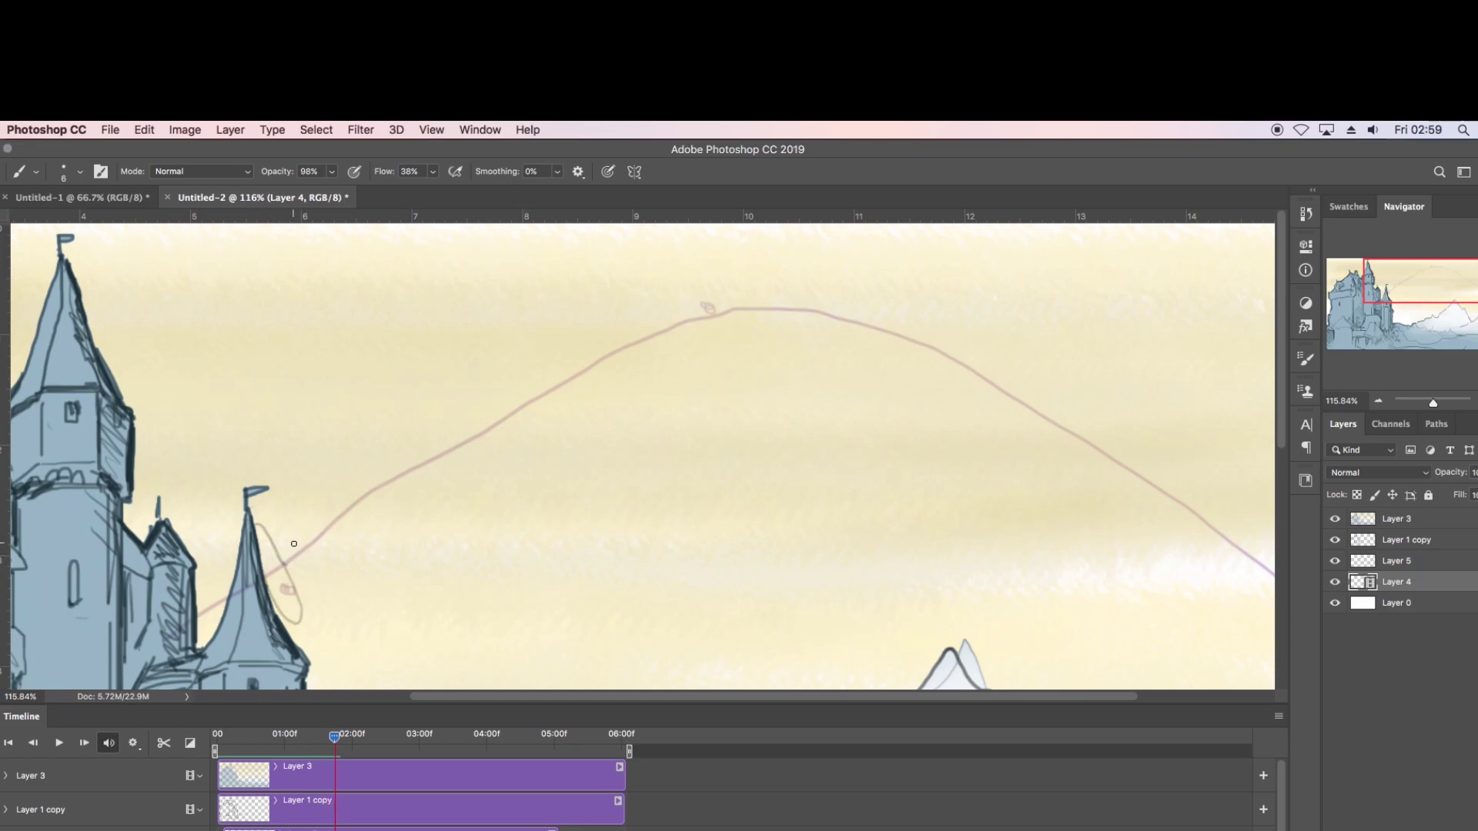
mouse_move(259, 531)
left_mouse_down()
mouse_move(289, 627)
mouse_move(267, 545)
mouse_move(306, 527)
mouse_move(298, 570)
mouse_move(314, 597)
mouse_move(353, 547)
left_mouse_up()
key("Right")
key("Right")
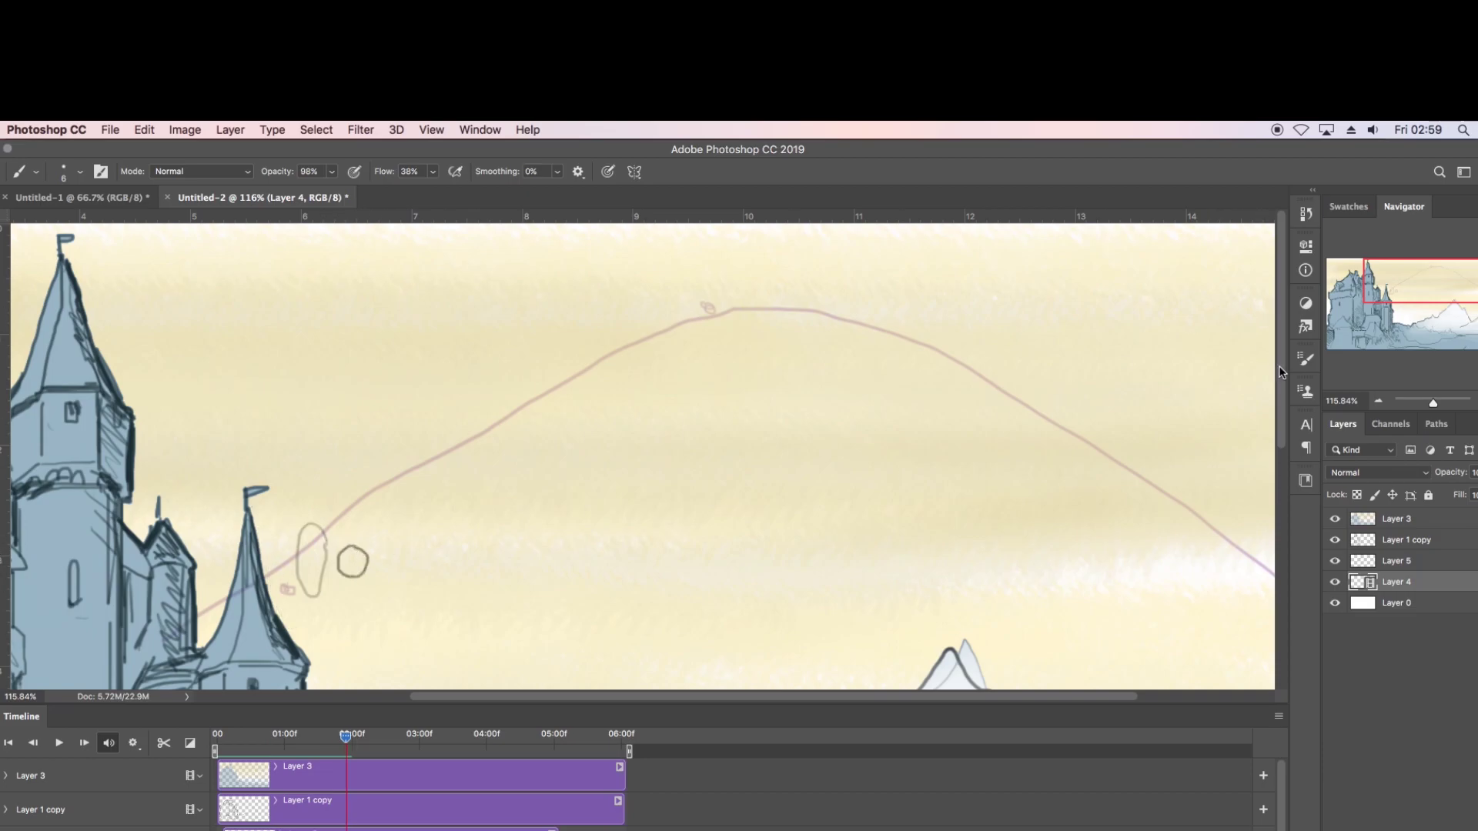
Step: Draw the round ball beginning to drop beside the small tower on the following frames
scroll(519, 363, "down", 5)
key("Right")
mouse_move(367, 374)
left_mouse_down()
mouse_move(356, 397)
mouse_move(369, 377)
mouse_move(363, 402)
mouse_move(384, 402)
left_mouse_up()
key("super+z")
key("Right")
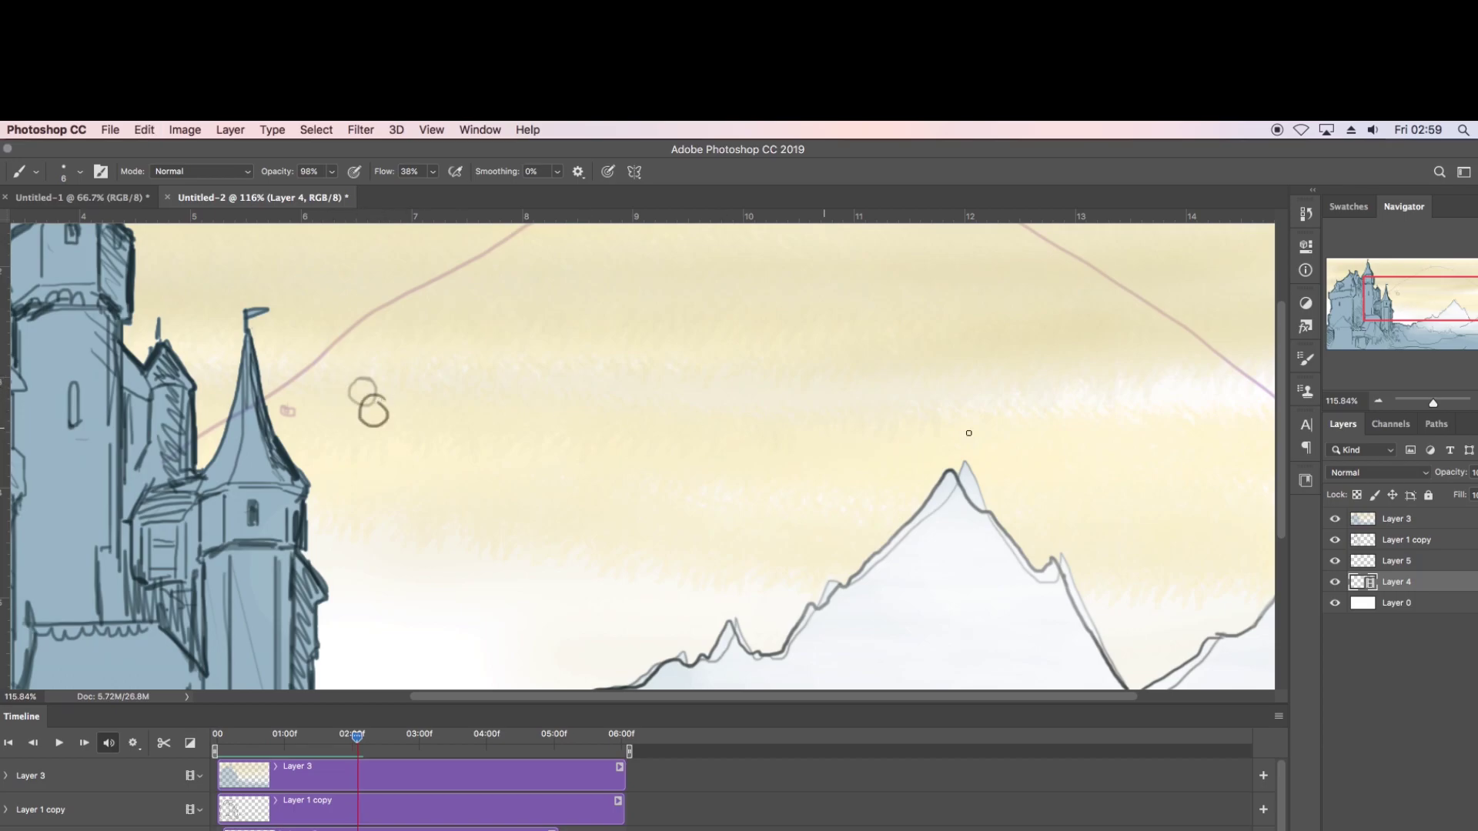
left_click_drag(1281, 453, 1281, 498)
mouse_move(391, 353)
left_mouse_down()
mouse_move(374, 422)
mouse_move(391, 391)
left_mouse_up()
key("Right")
key("Right")
Step: Draw the ball falling further alongside the tower wall, one position per frame
left_click_drag(394, 471, 376, 489)
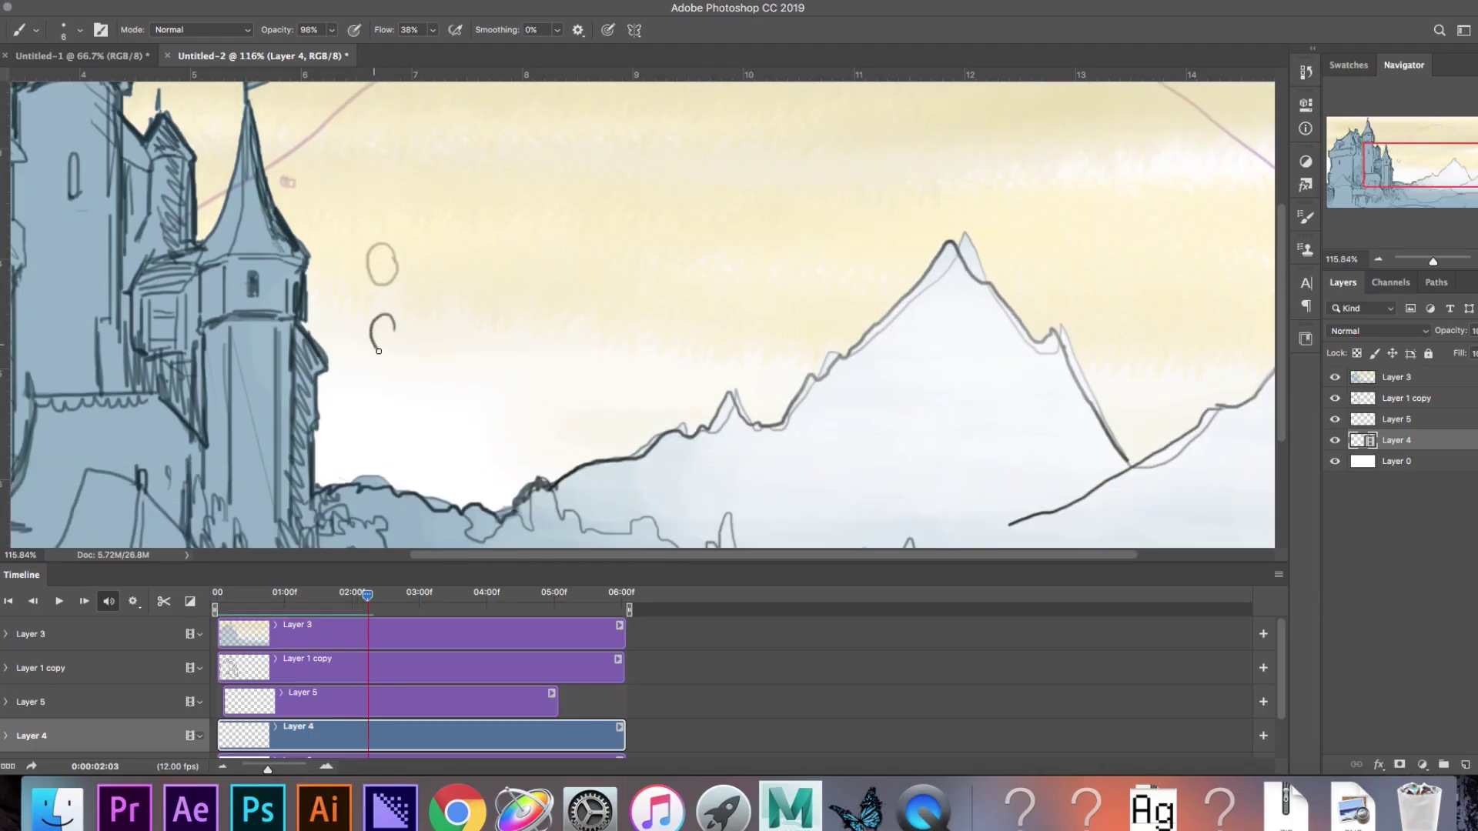
left_click_drag(377, 348, 394, 323)
left_click_drag(1281, 308, 1281, 385)
left_click_drag(398, 228, 400, 229)
key("Right")
left_click_drag(399, 292, 398, 295)
key("Right")
left_click_drag(397, 380, 403, 385)
Step: Draw the ball reaching the ground below the tower and bouncing back up over successive frames
left_click_drag(1281, 388, 1281, 423)
key("Right")
mouse_move(402, 398)
left_mouse_down()
mouse_move(404, 444)
mouse_move(409, 403)
left_mouse_up()
key("super+z")
key("Right")
key("Right")
left_click_drag(423, 521, 420, 515)
key("Right")
left_click_drag(445, 464, 448, 465)
key("Right")
Step: Draw the ball's last frames as it travels away from the castle across the lower ground
mouse_move(542, 390)
left_mouse_down()
mouse_move(632, 468)
mouse_move(641, 513)
mouse_move(701, 484)
mouse_move(730, 502)
left_mouse_up()
key("Right")
key("Right")
key("Right")
key("Right")
key("Right")
key("Right")
left_click_drag(754, 505, 779, 517)
key("Right")
key("Right")
left_click_drag(785, 518, 804, 519)
key("Right")
key("Right")
key("Right")
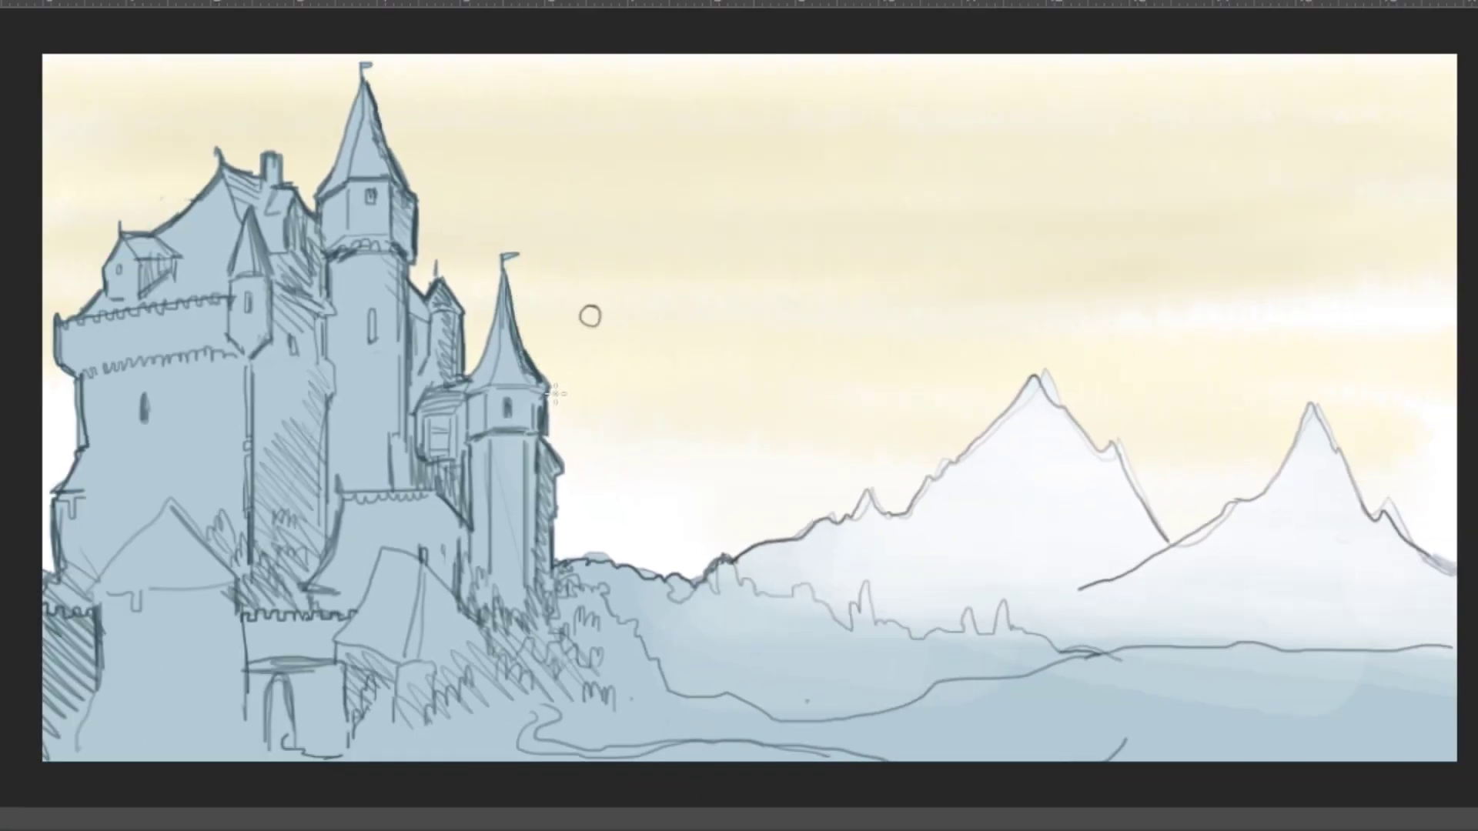
Step: Review the ball animation where it hits the small tower's spire and drops towards the bushes
left_click_drag(540, 364, 513, 283)
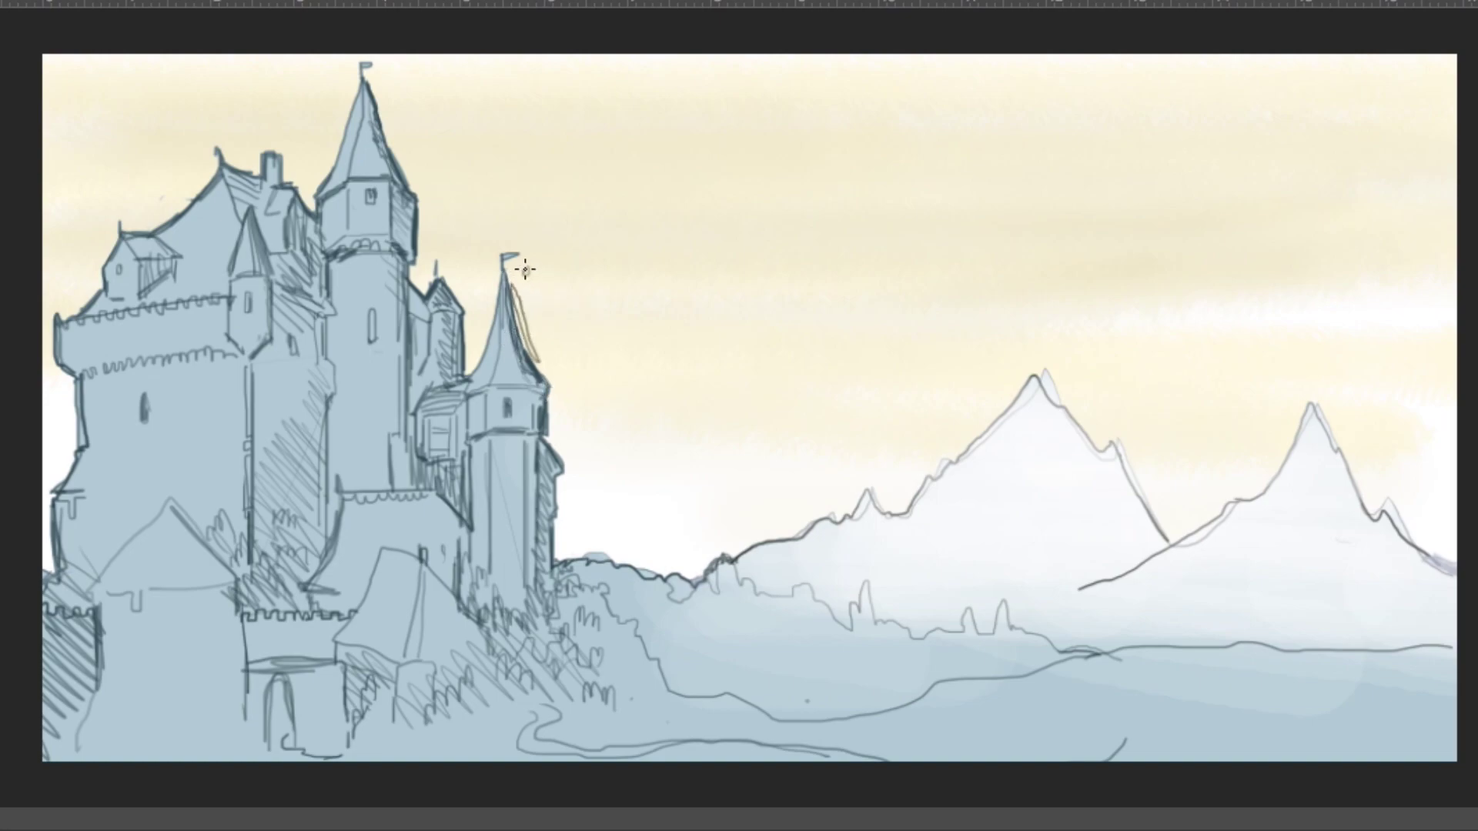
key("ctrl+z")
left_click_drag(514, 271, 540, 360)
key("ctrl+z")
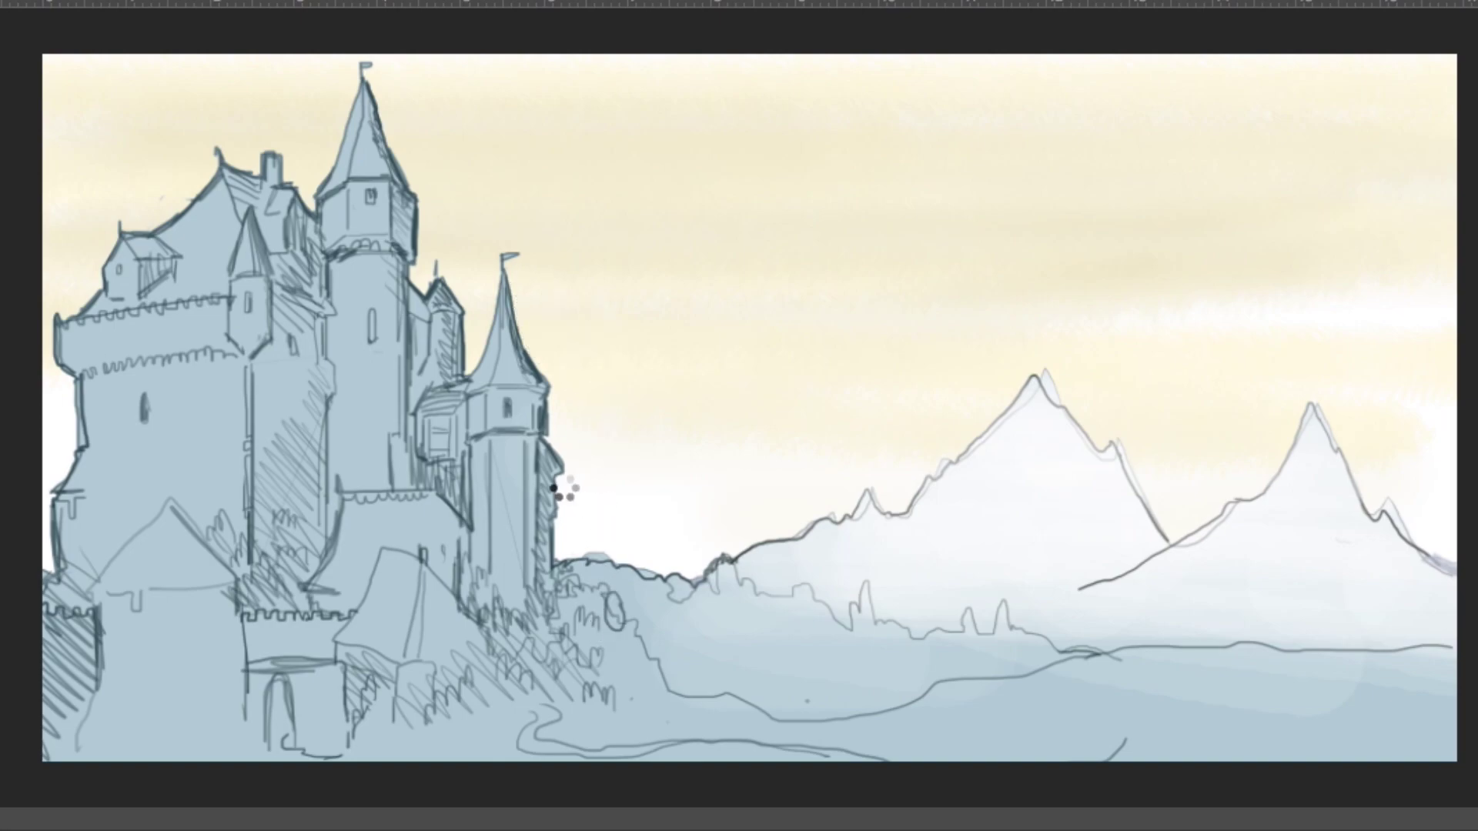
left_click_drag(513, 284, 539, 361)
key("ctrl+z")
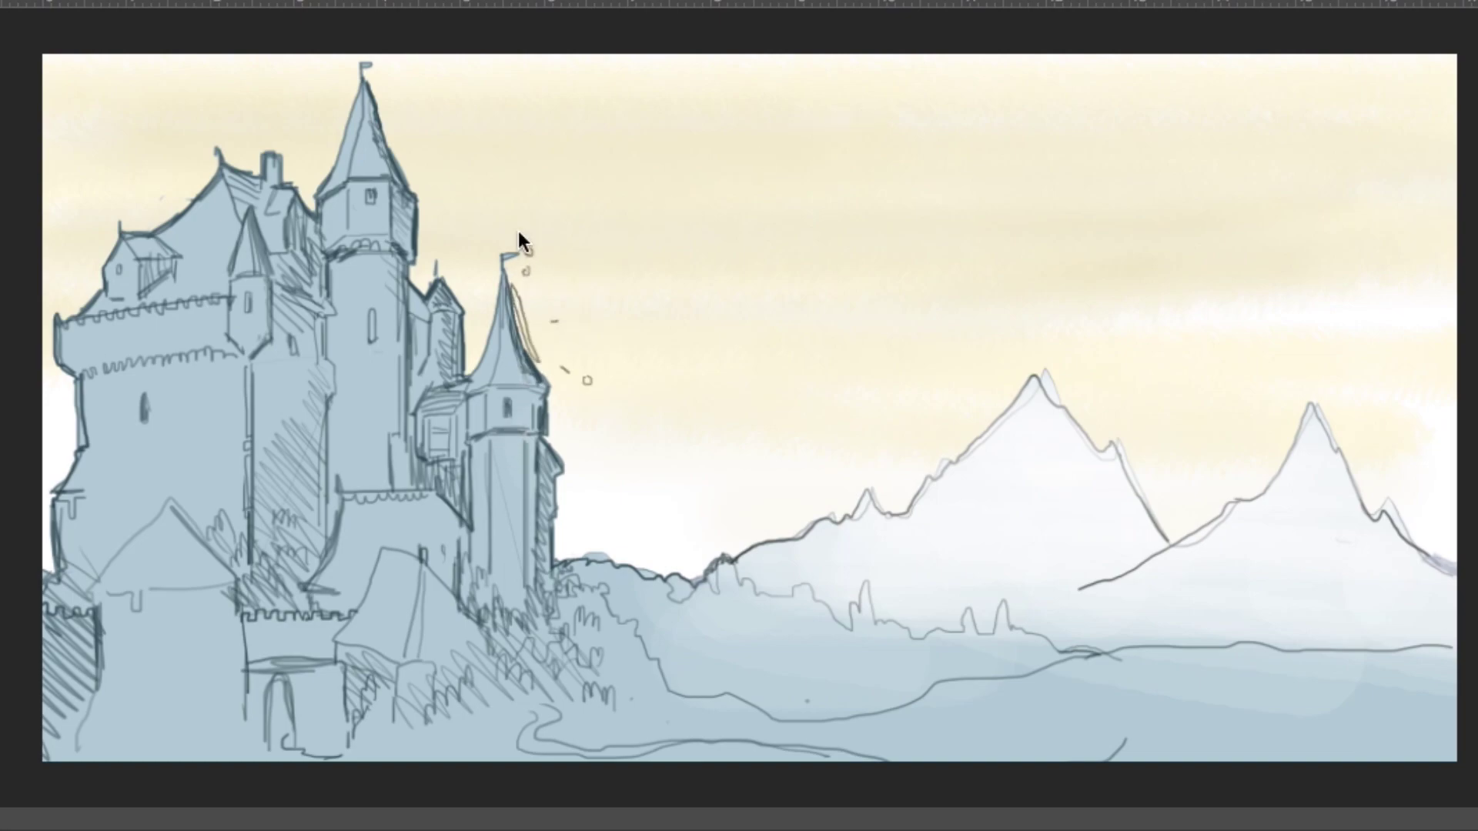
key("ctrl+z")
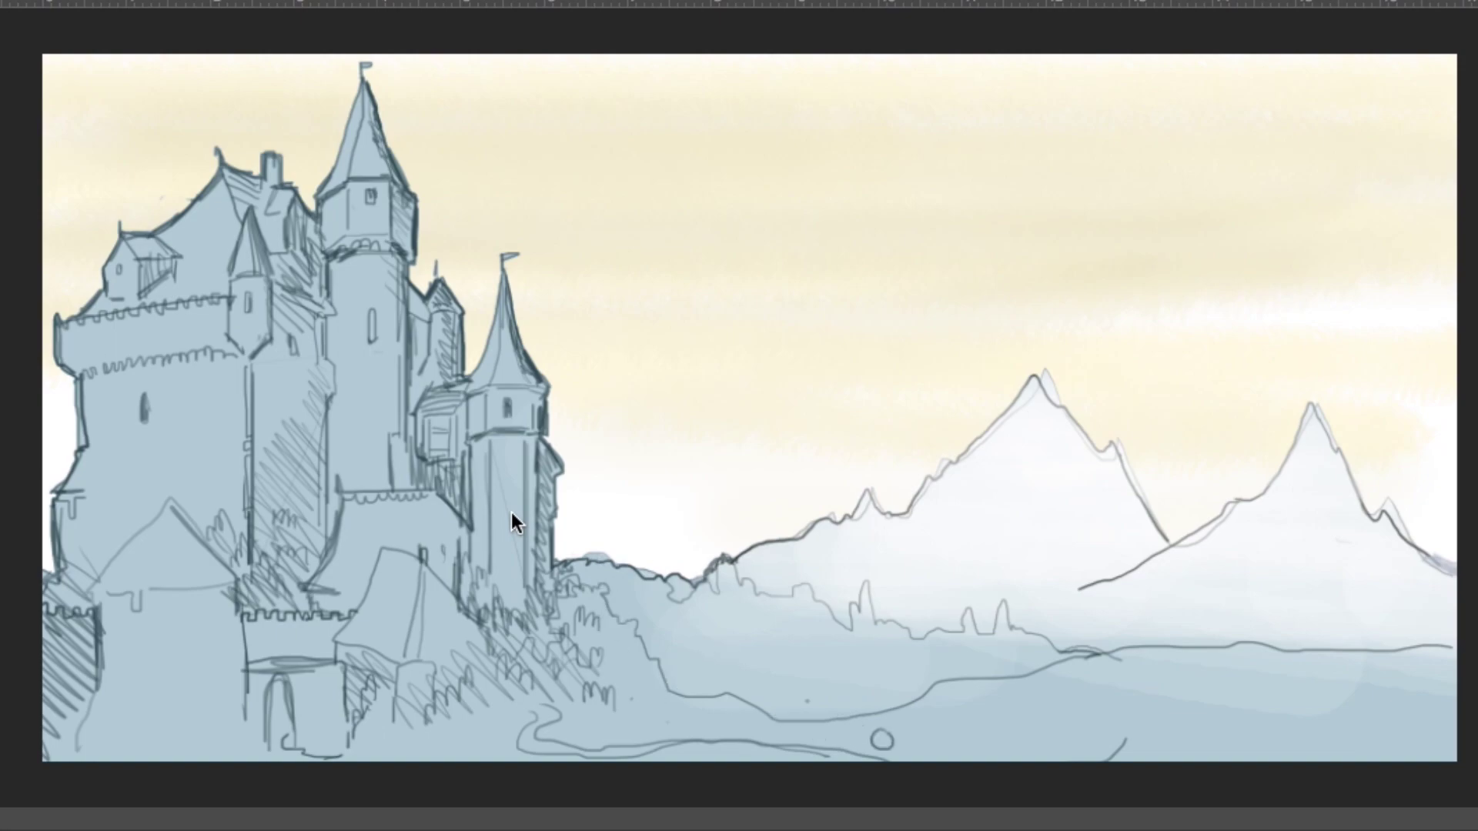
left_click_drag(514, 280, 545, 355)
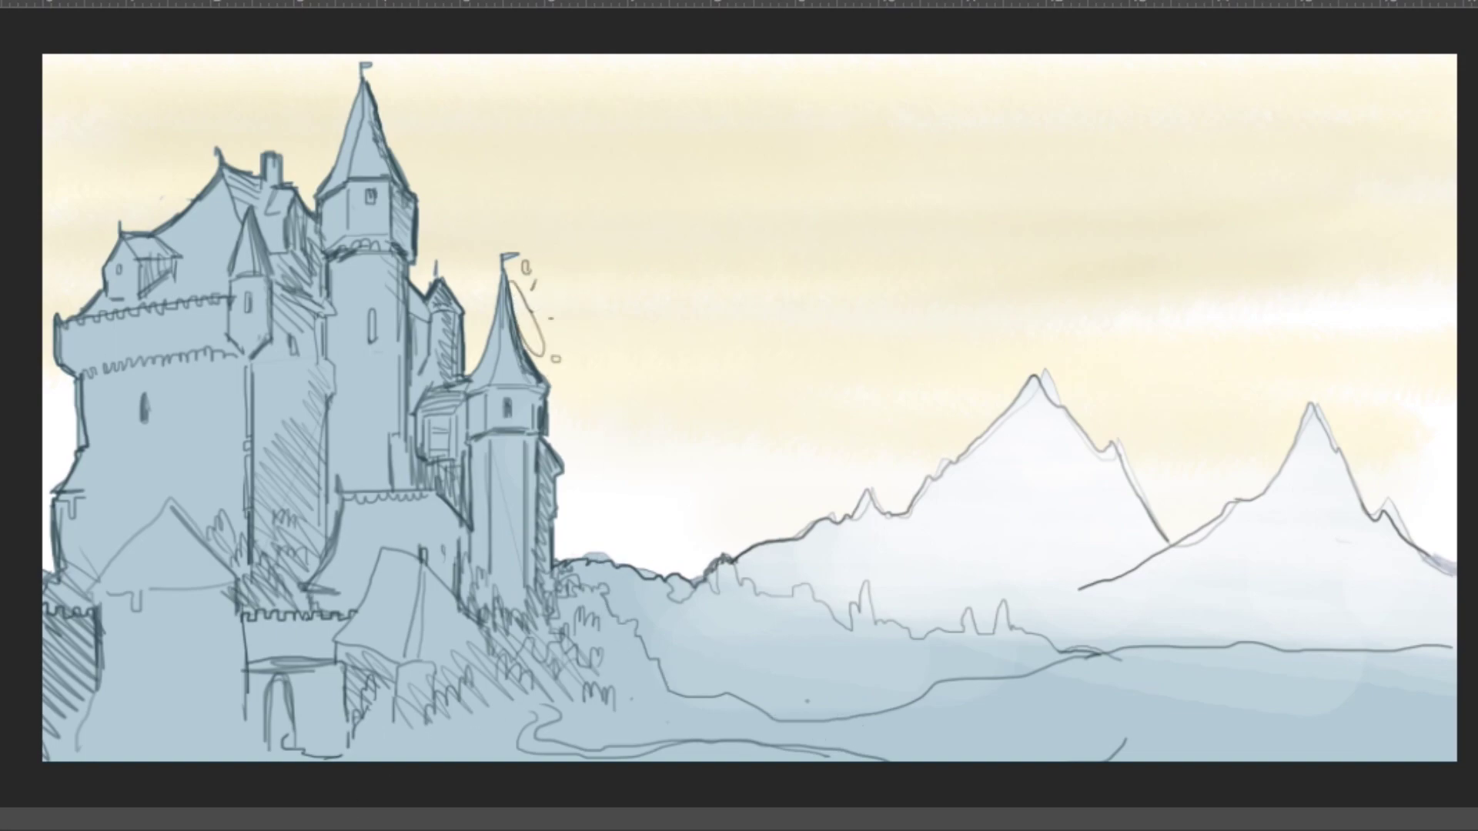
key("ctrl+z")
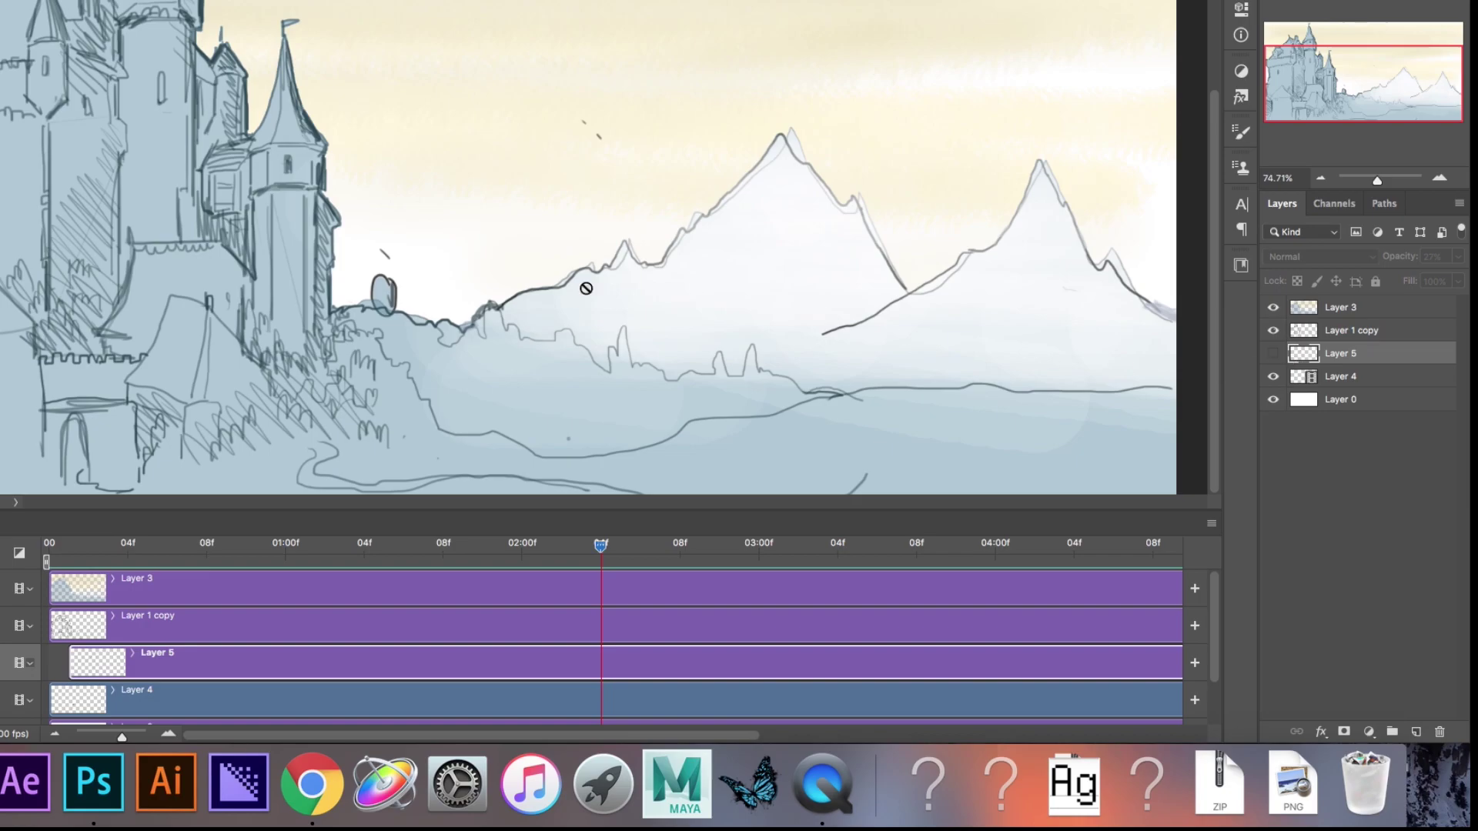
Step: Add a blank layer starting at 01:07f, below the Layer 1 copy track
left_click_drag(462, 543, 422, 537)
left_click(1417, 731)
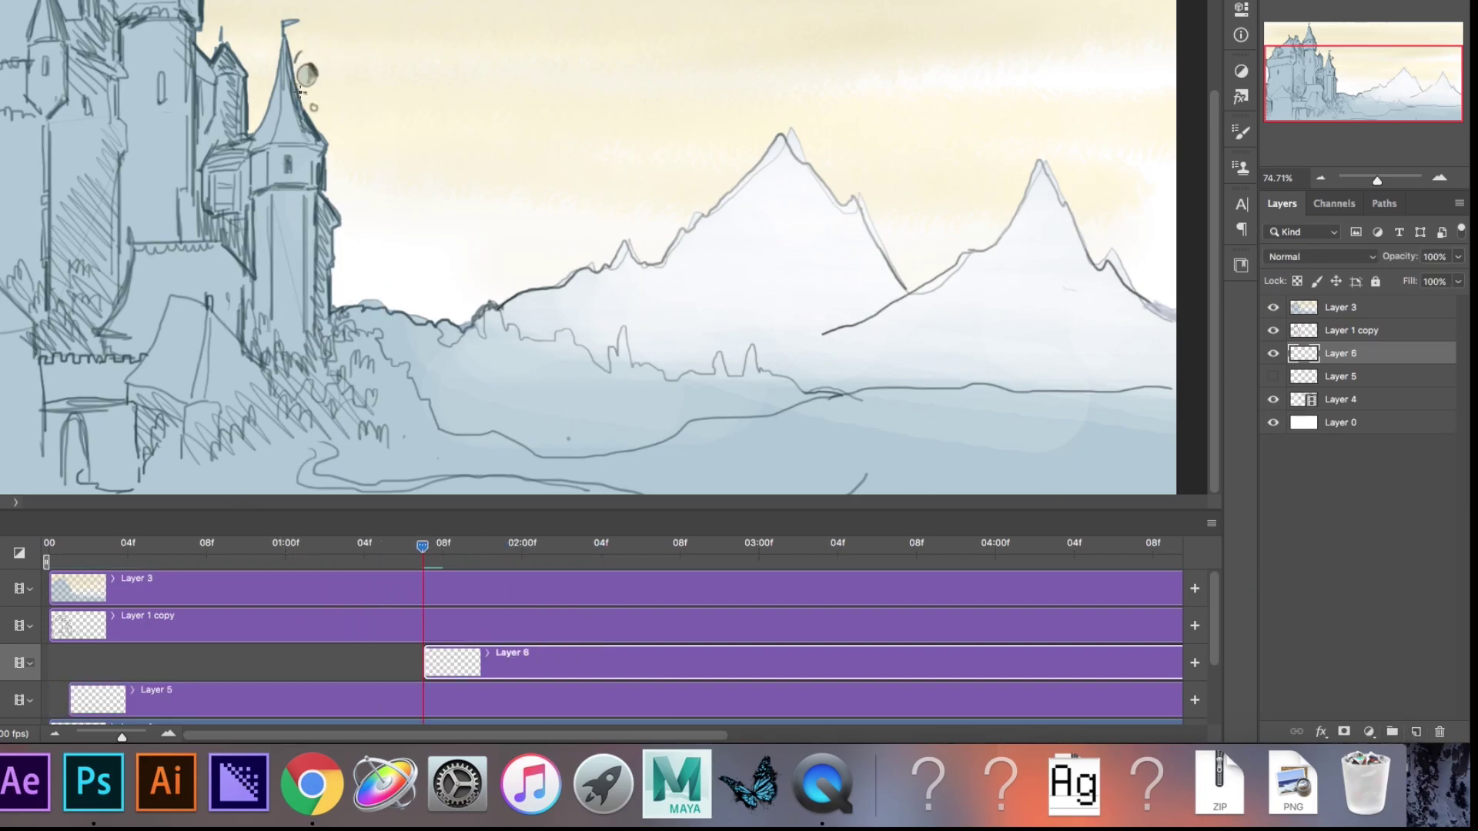
Step: Step back and forth through the frames around the ball's impact on the small tower to examine the motion
key("Left")
key("Right")
key("Right")
key("Right")
key("Right")
key("Right")
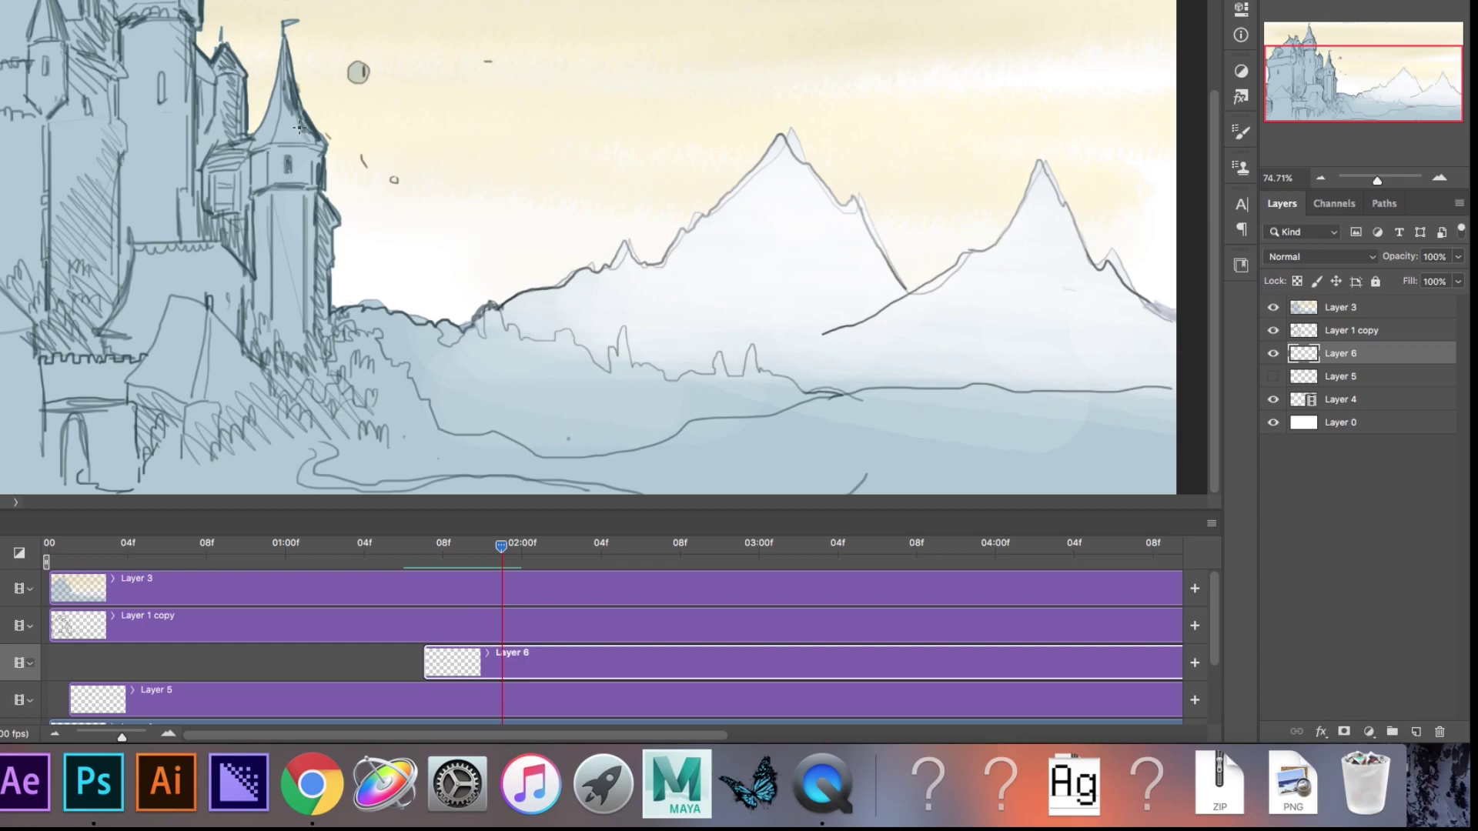
key("Left")
key("Left")
key("Left")
key("Left")
key("Left")
key("Left")
key("Right")
key("Right")
key("Right")
key("Right")
key("Right")
key("Right")
key("Right")
key("Right")
key("Right")
key("Right")
key("Right")
key("Left")
key("Left")
key("Left")
key("Left")
key("Left")
key("Left")
key("Left")
key("Left")
key("Left")
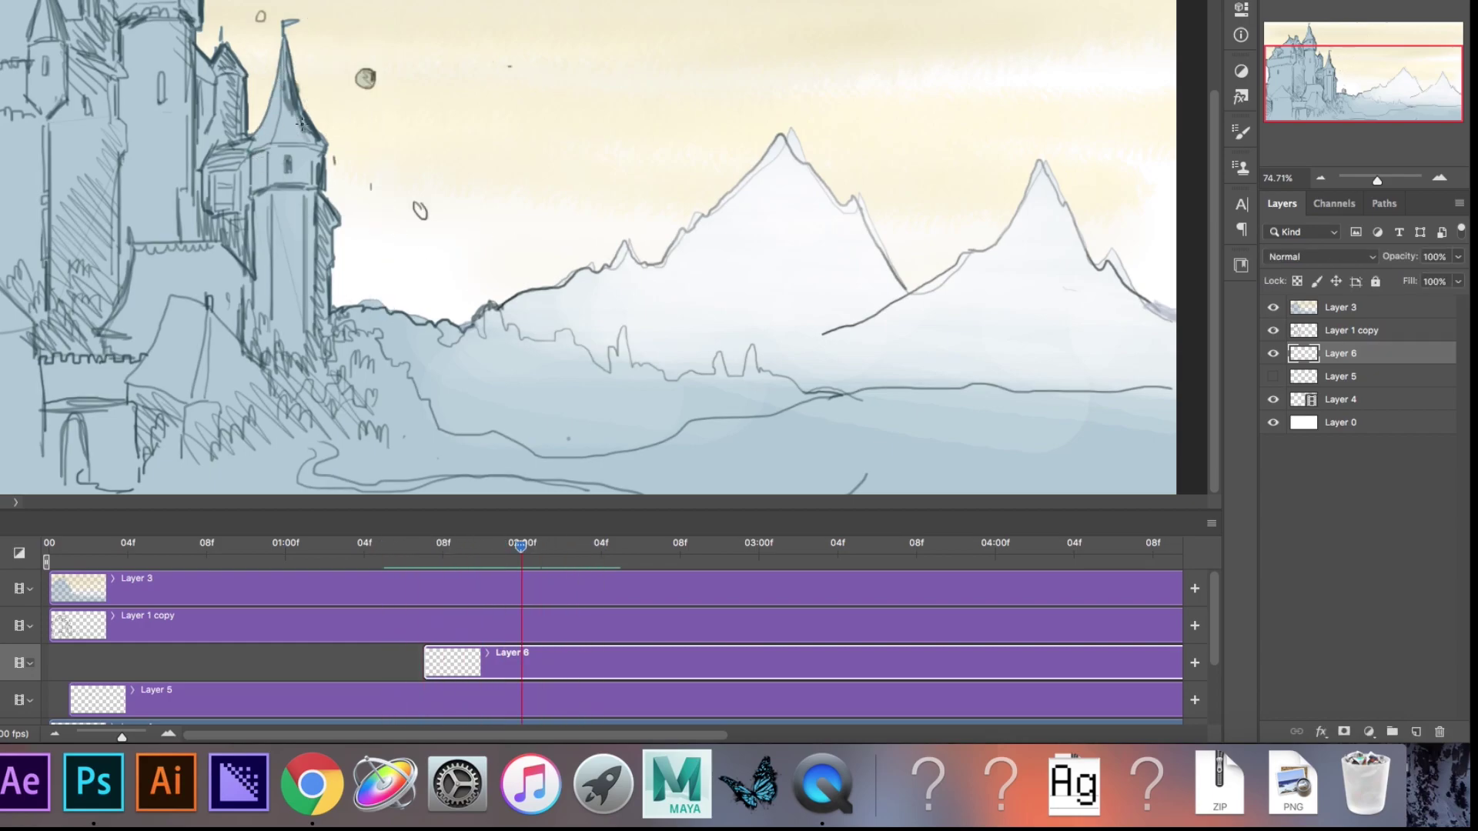
Step: Add another blank layer and shift its clip so that it starts at 01:08f
key("Left")
key("super+shift+alt+n")
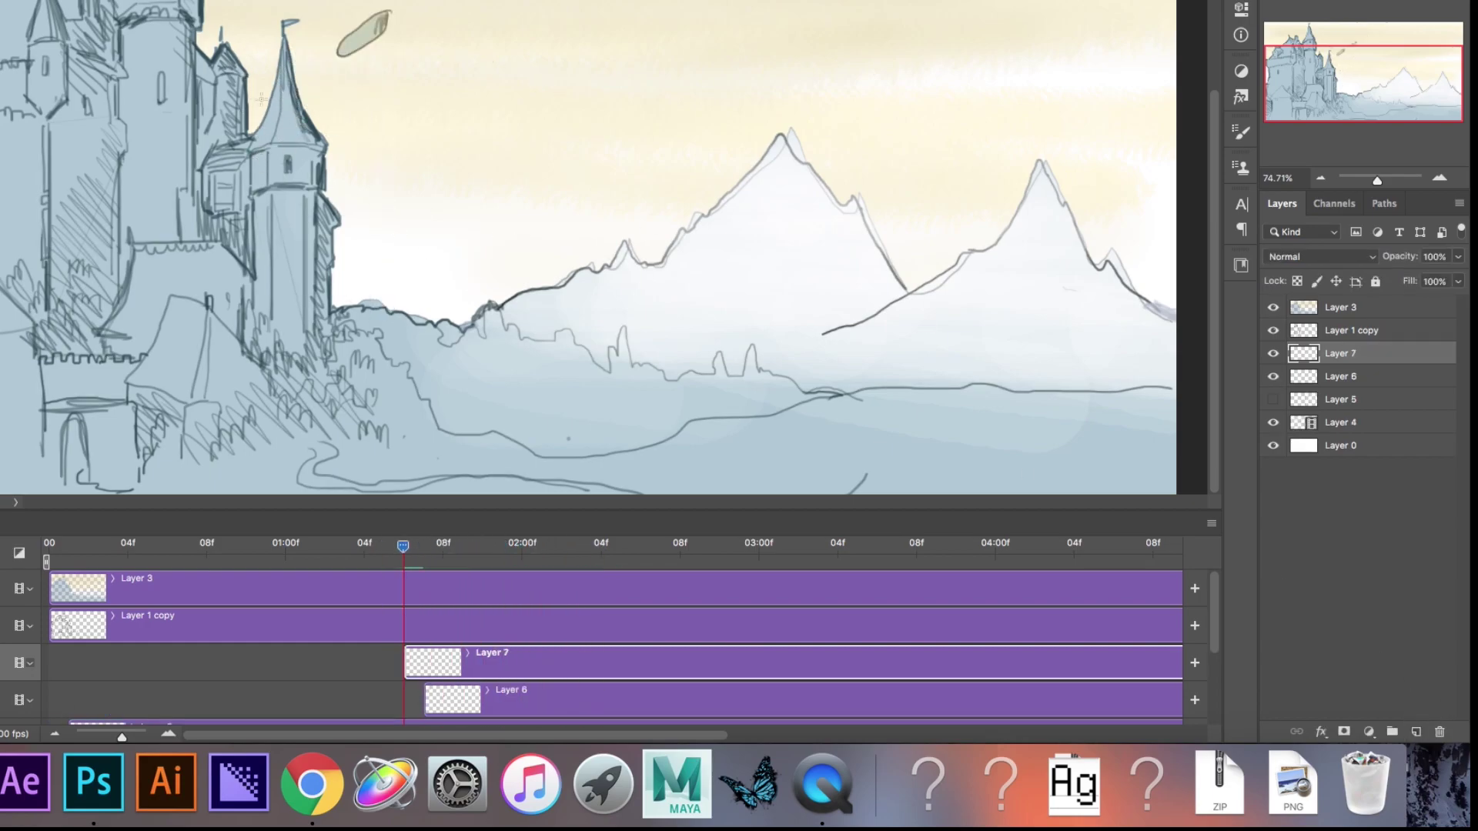
key("Right")
left_click_drag(531, 667, 572, 666)
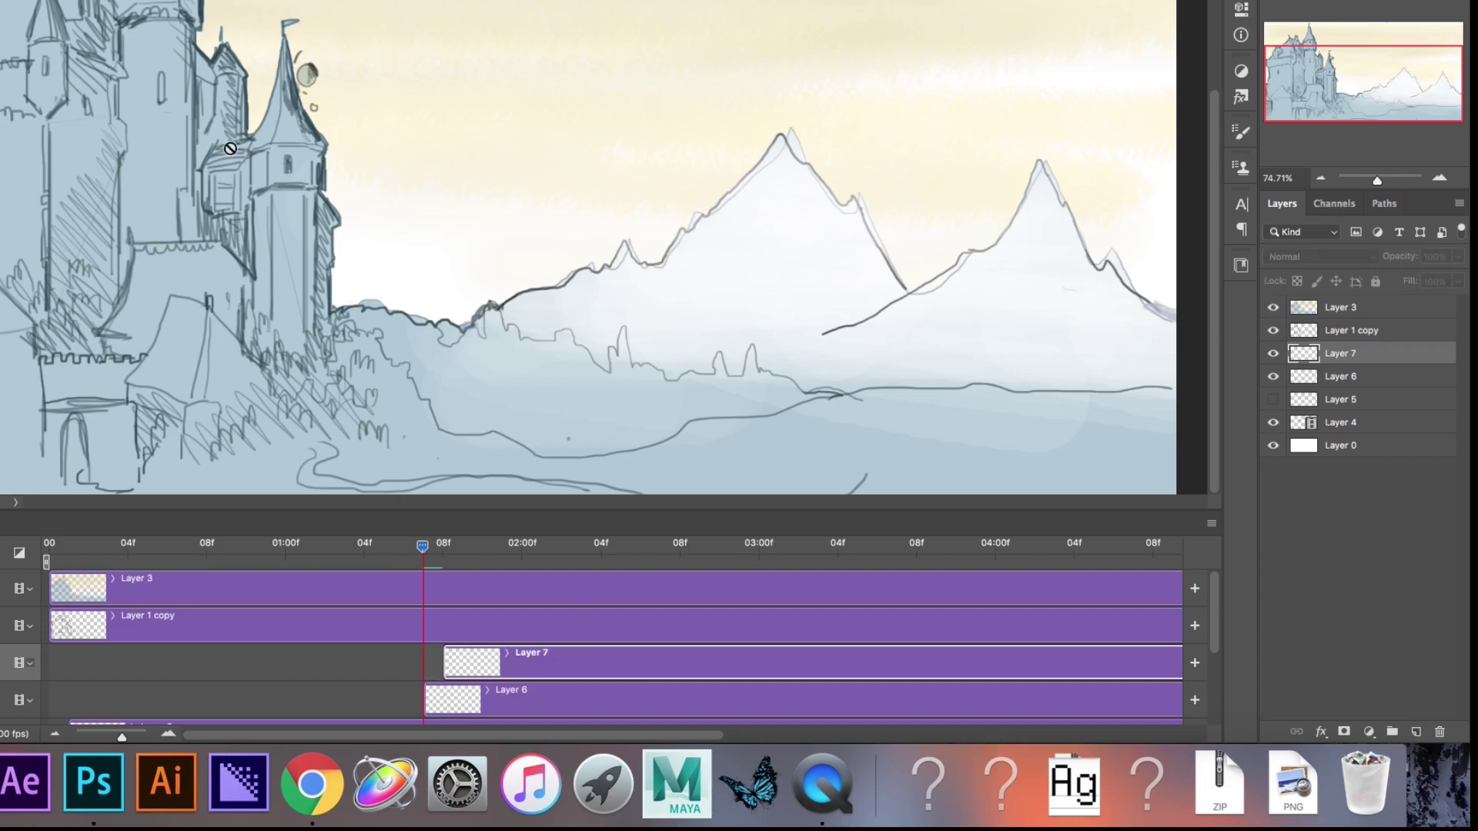
Step: Add a further blank layer starting at 01:09f, one frame after the previous one, and play the animation
key("Right")
key("Right")
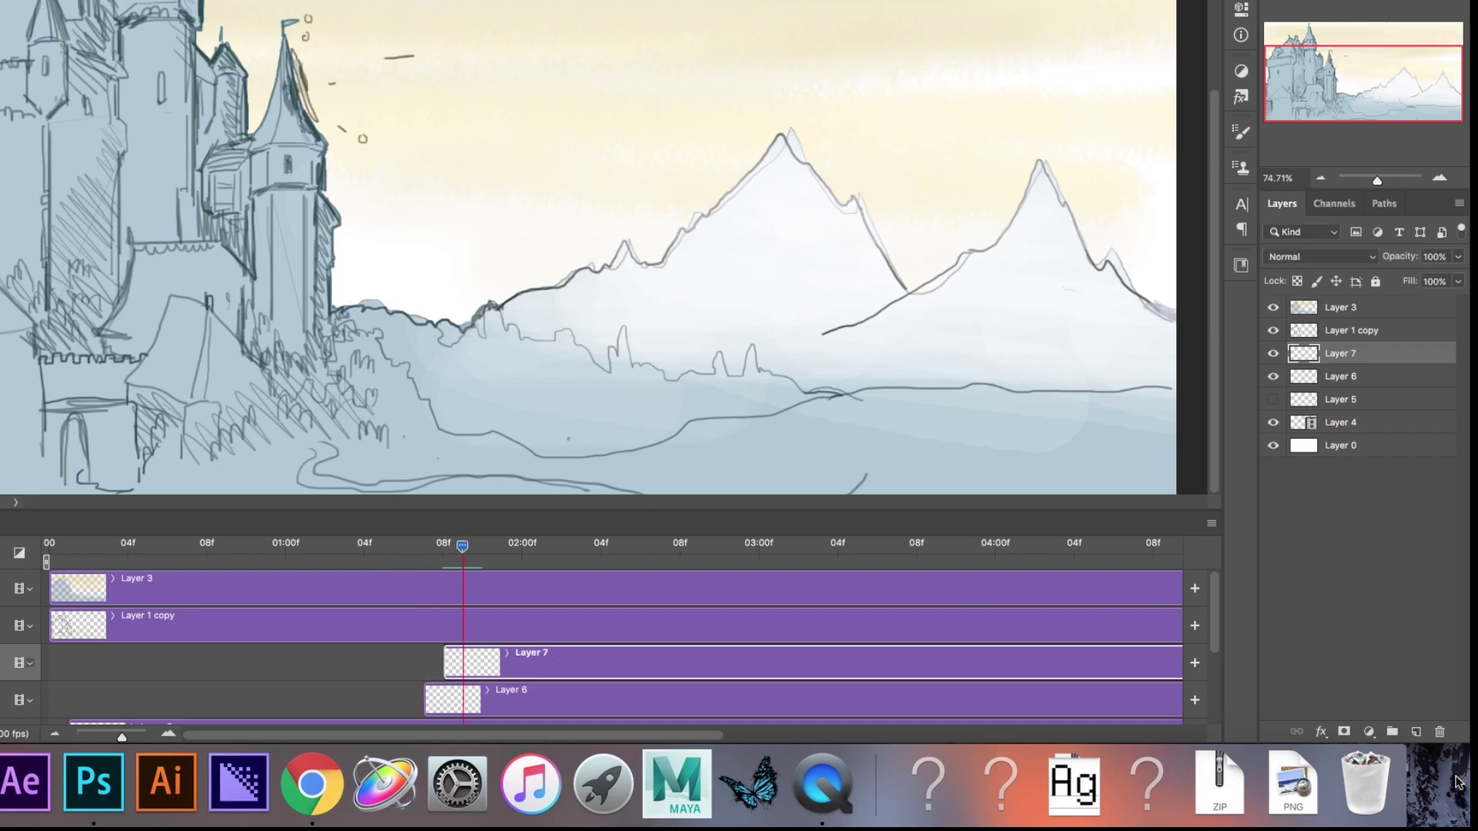
key("super+shift+alt+n")
key("space")
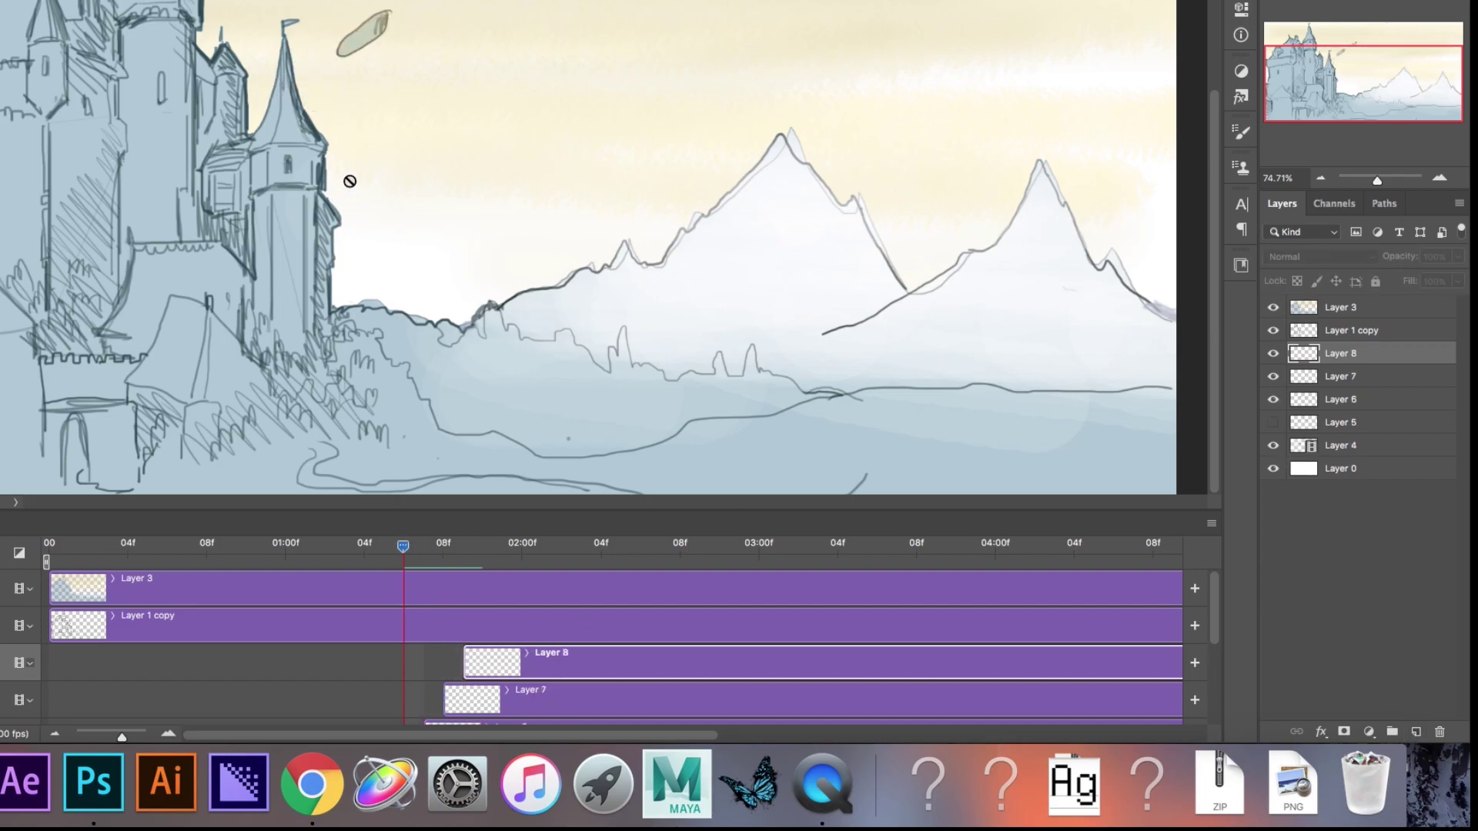
Step: Add three more blank layers with clips starting at 02:08f, 03:02f and 03:08f
left_click(673, 550)
left_click(1416, 731)
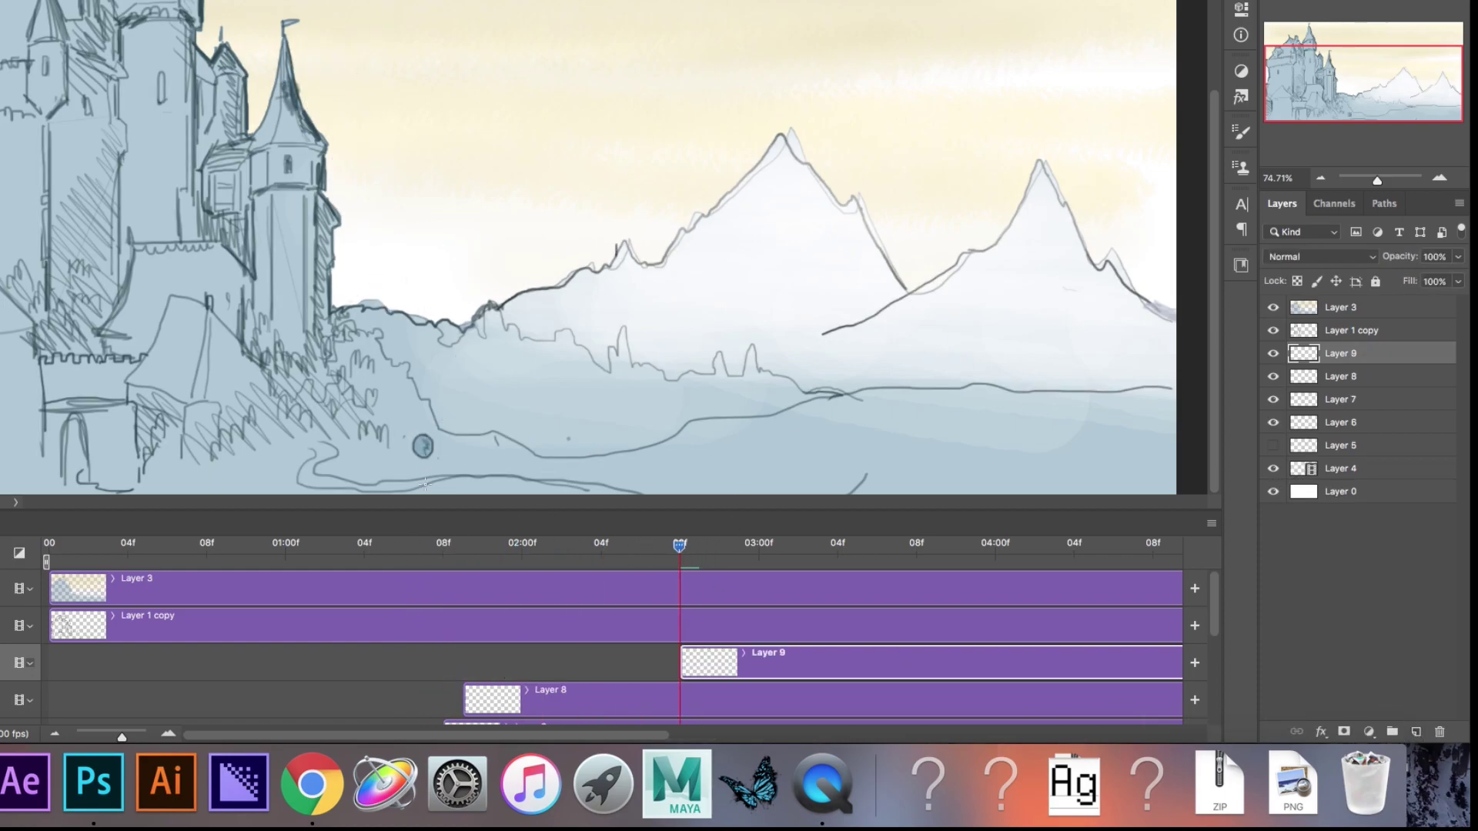
key("space")
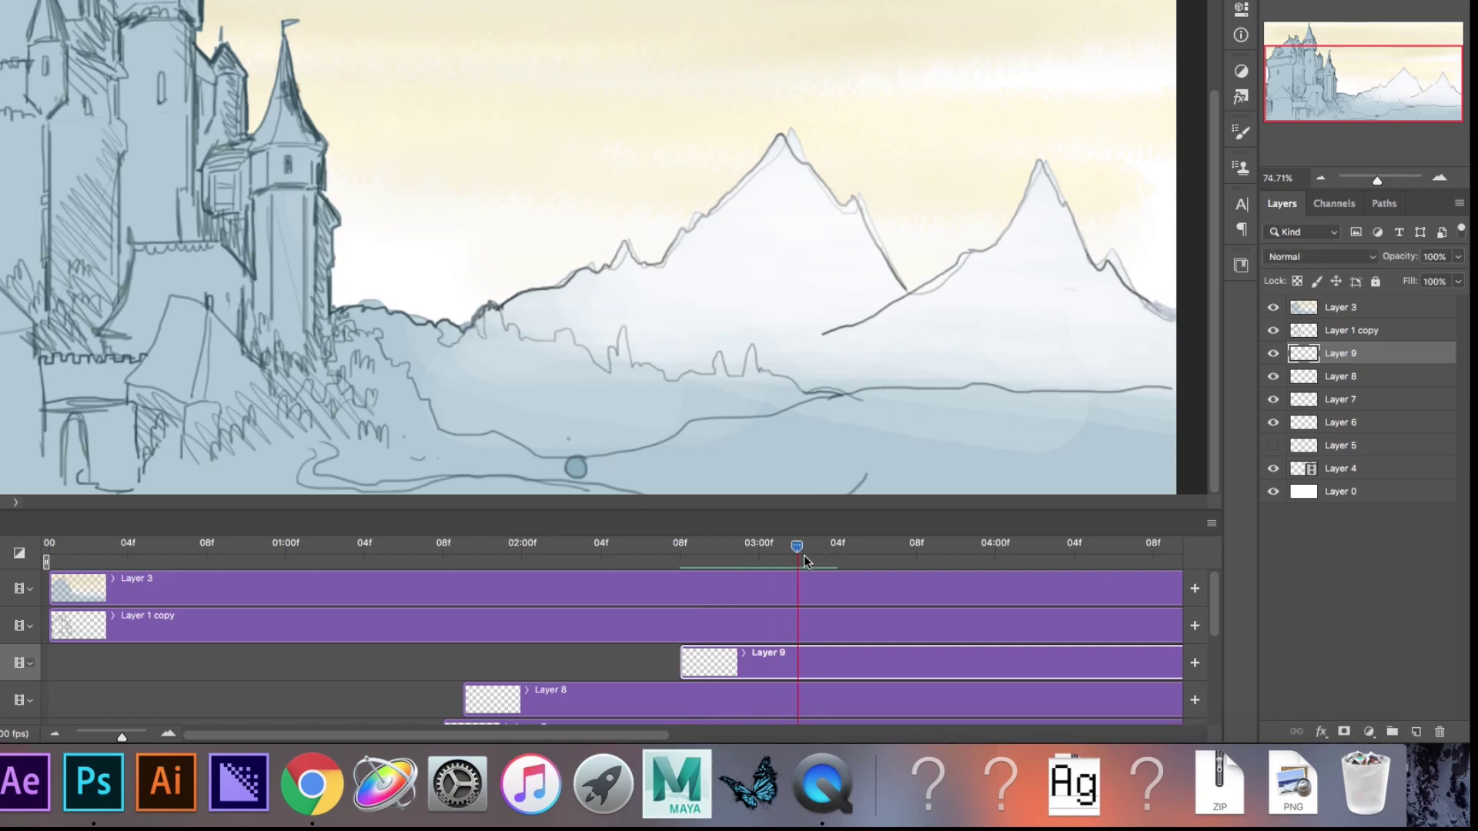
left_click(1412, 731)
key("space")
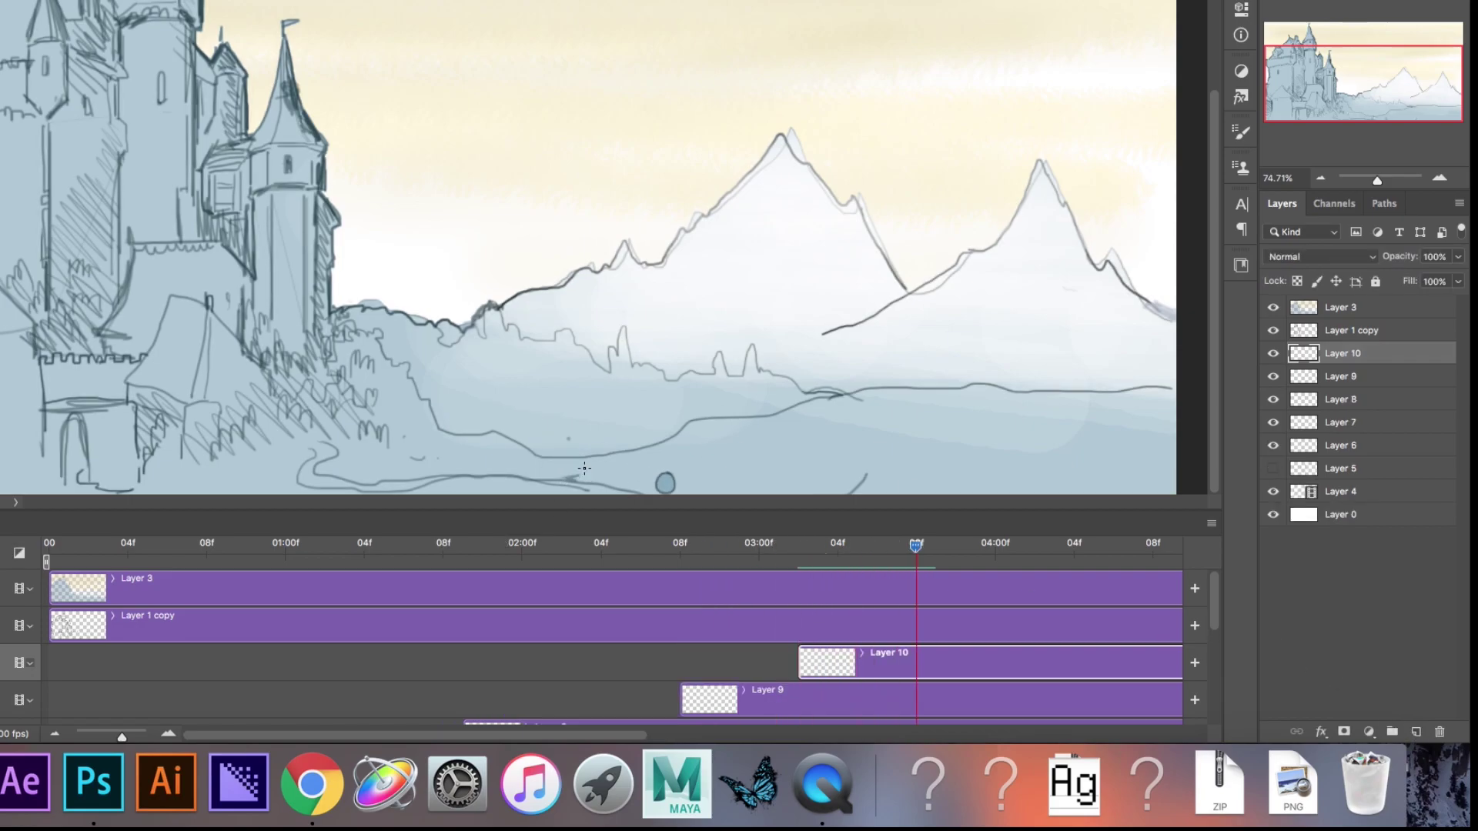
left_click(1416, 732)
key("space")
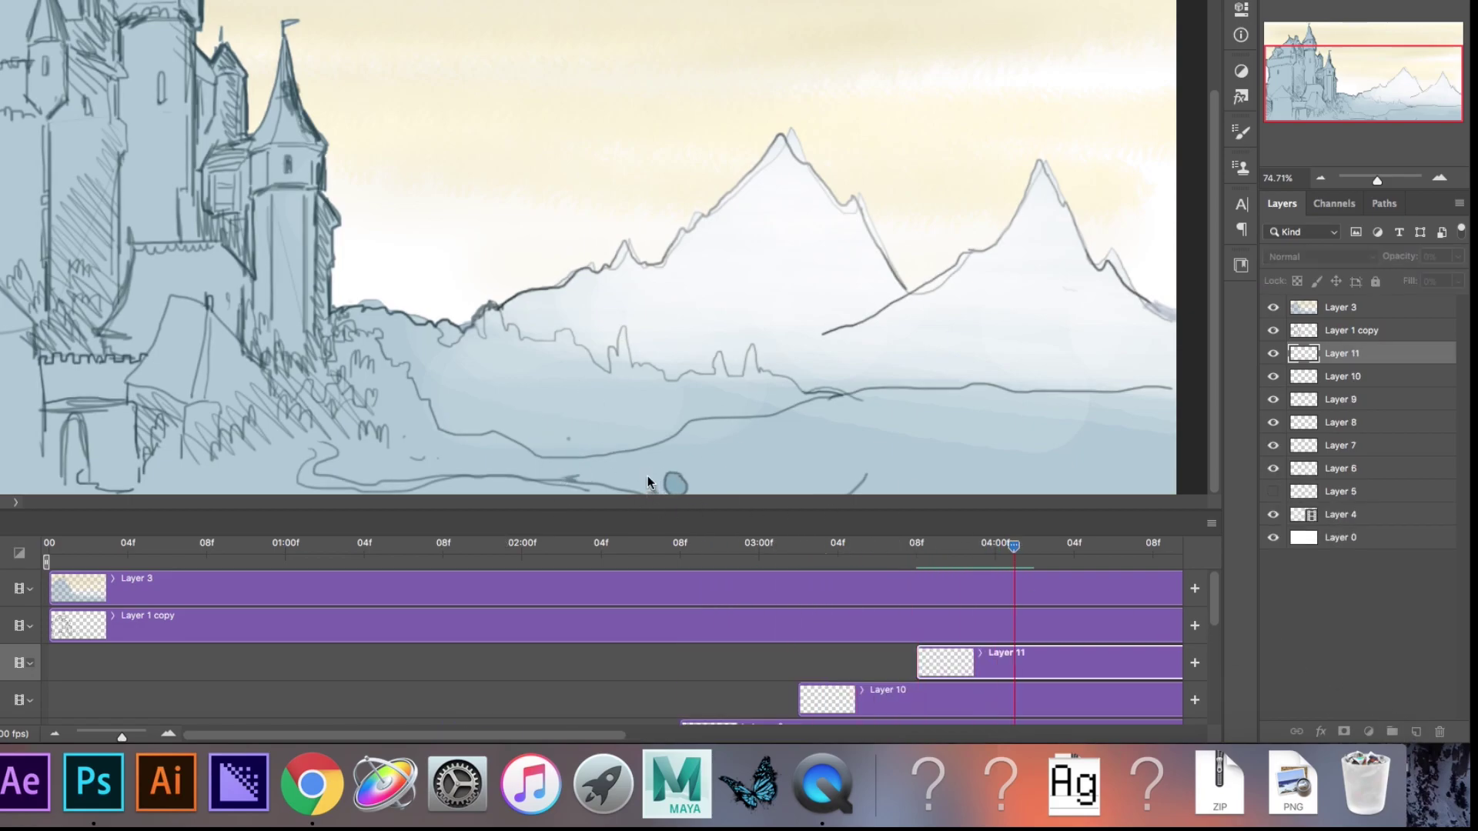
Step: Sketch a small wavy wisp above the castle's chimney on the Layer 4 video layer
left_click_drag(108, 735, 90, 737)
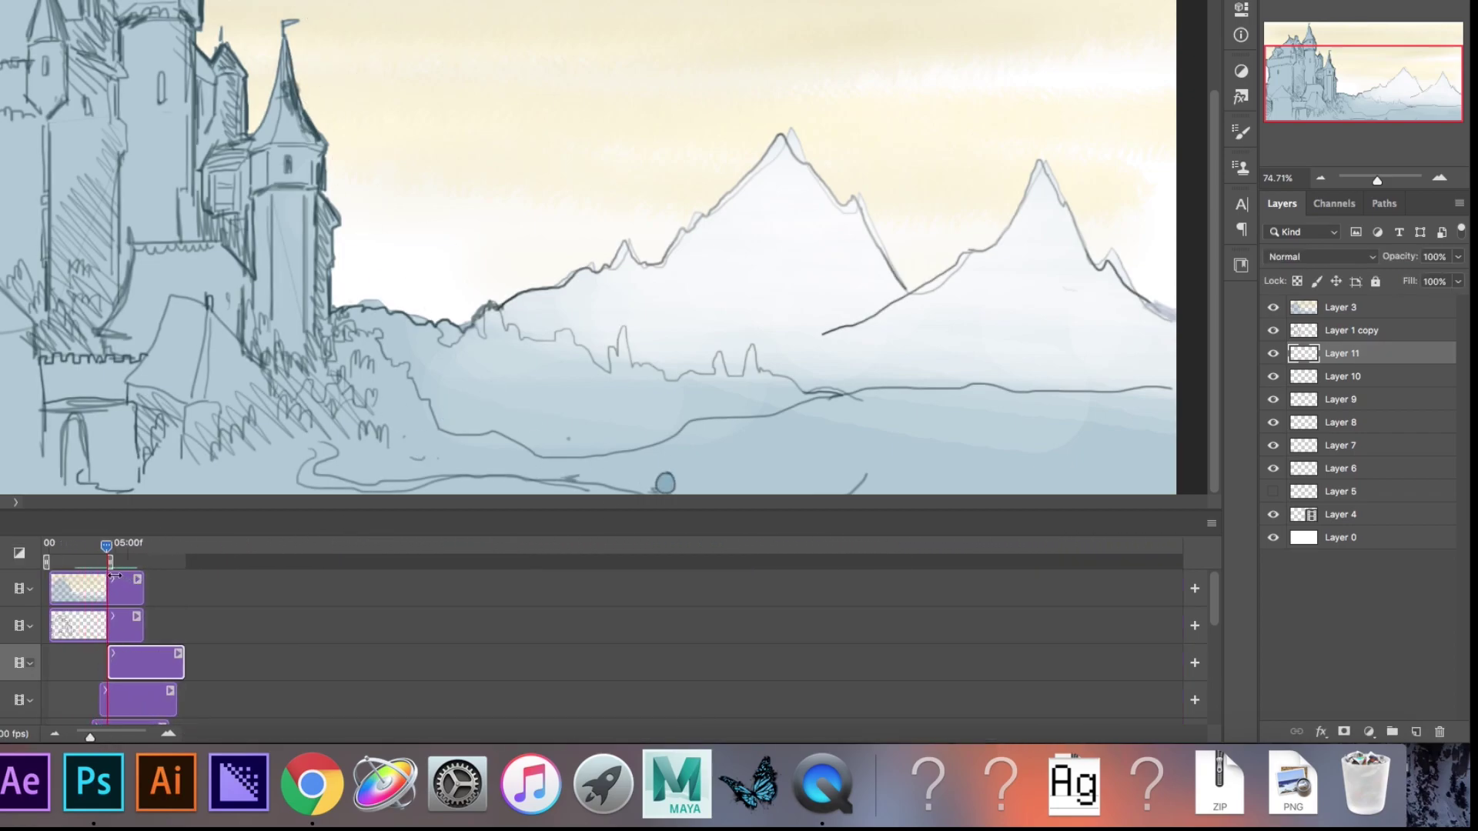
left_click_drag(90, 737, 99, 736)
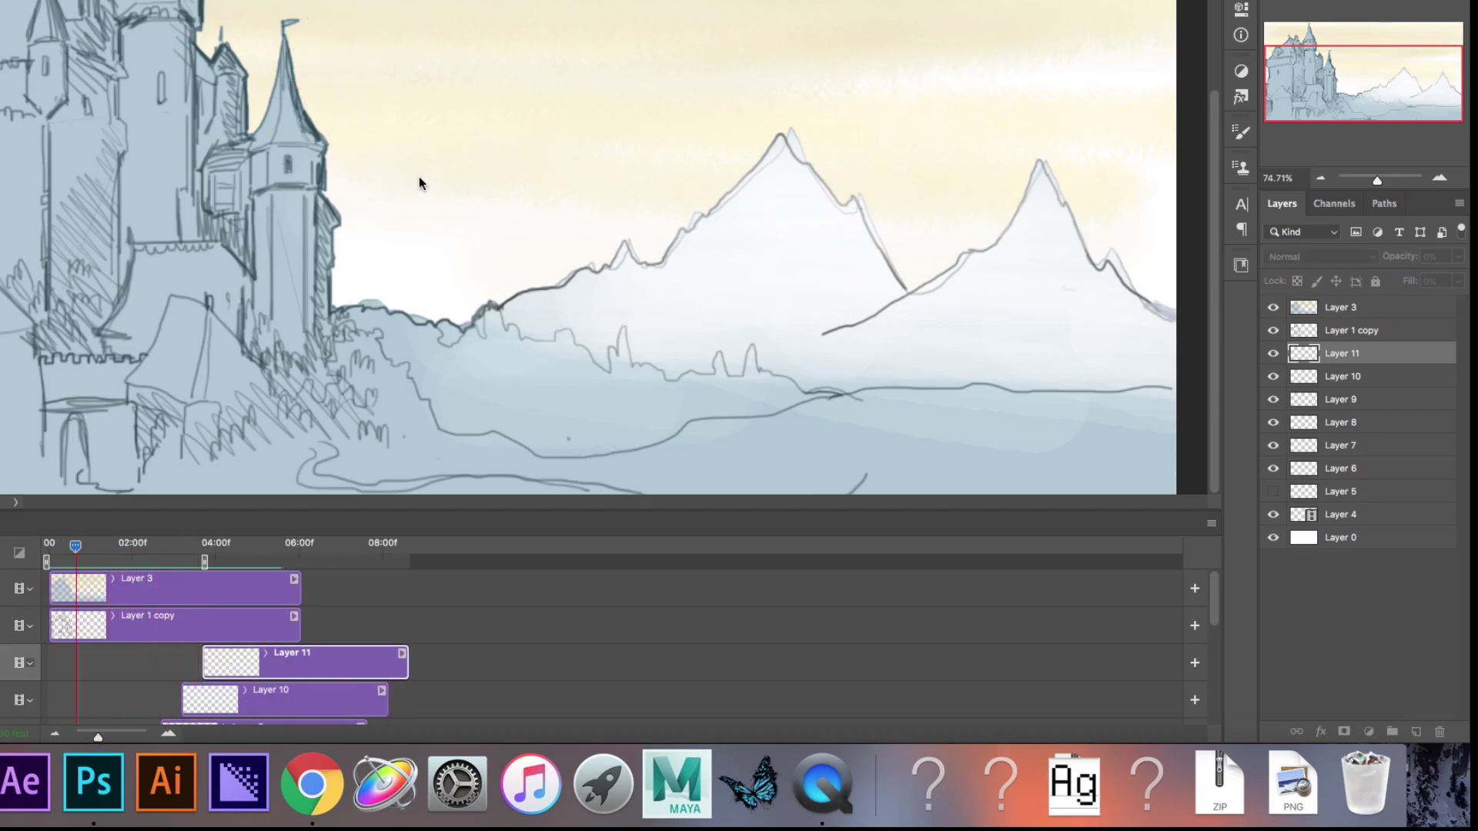
left_click_drag(462, 382, 429, 375)
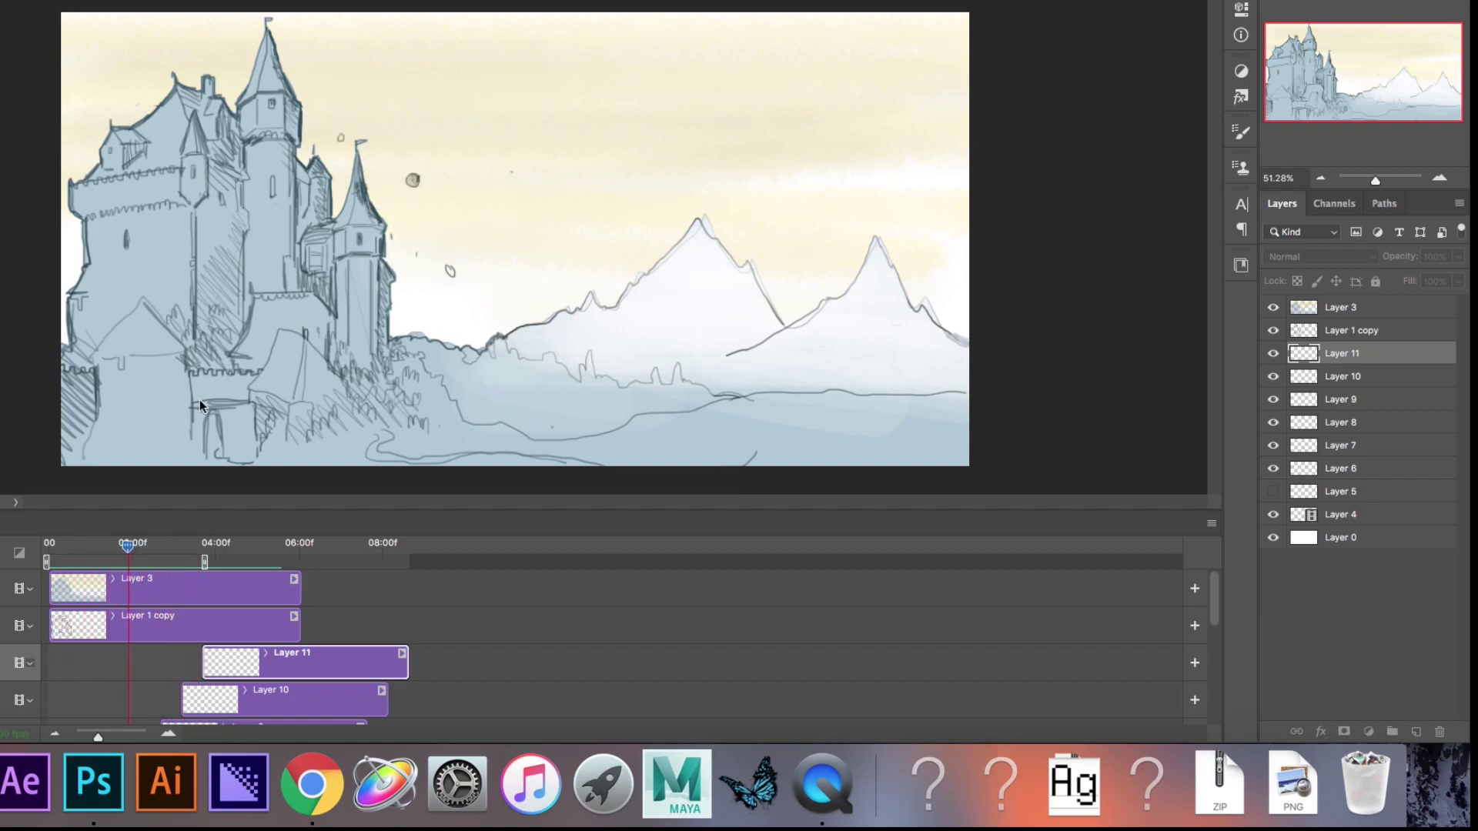
left_click_drag(205, 35, 202, 63)
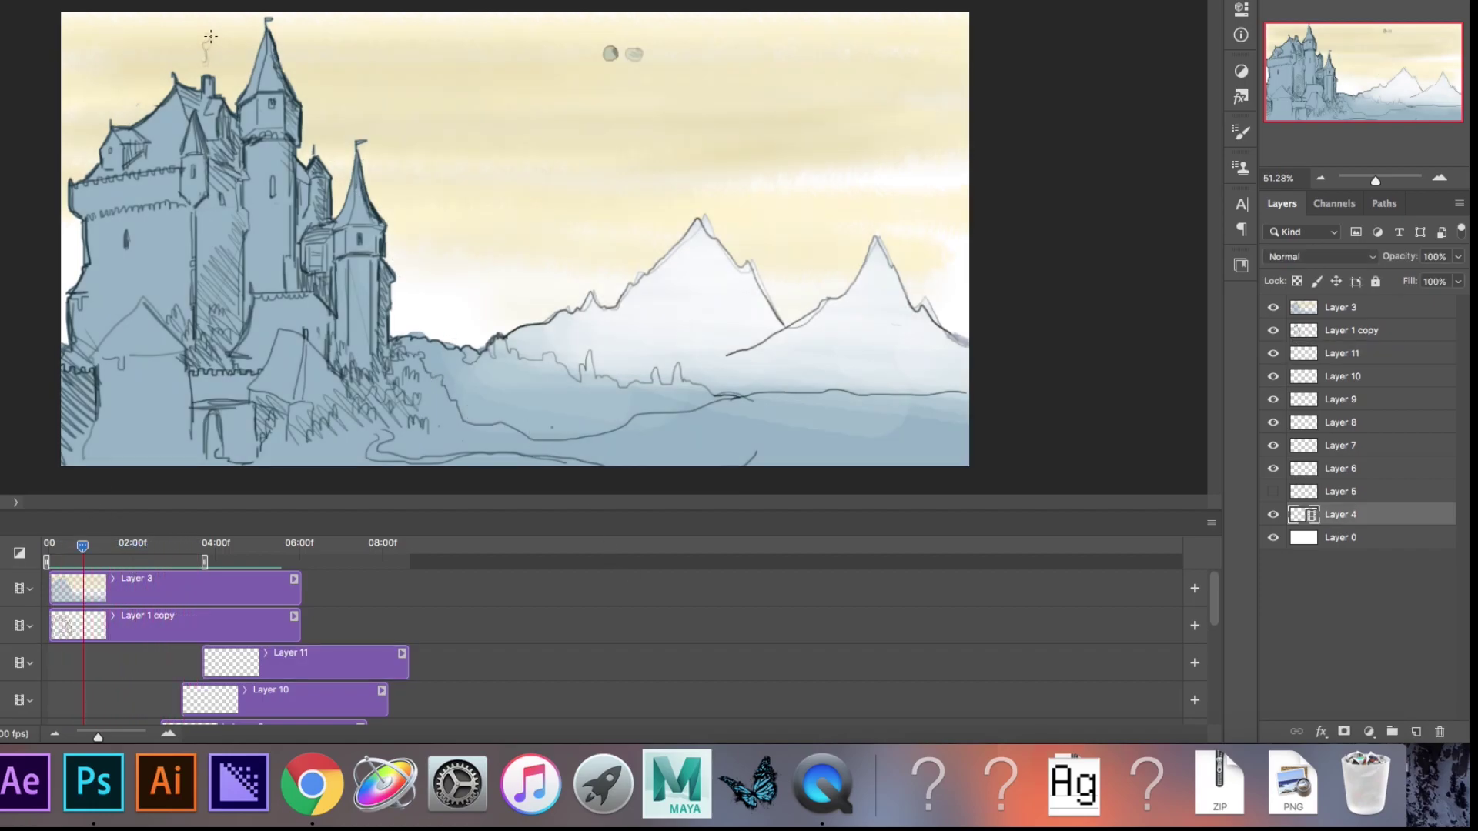